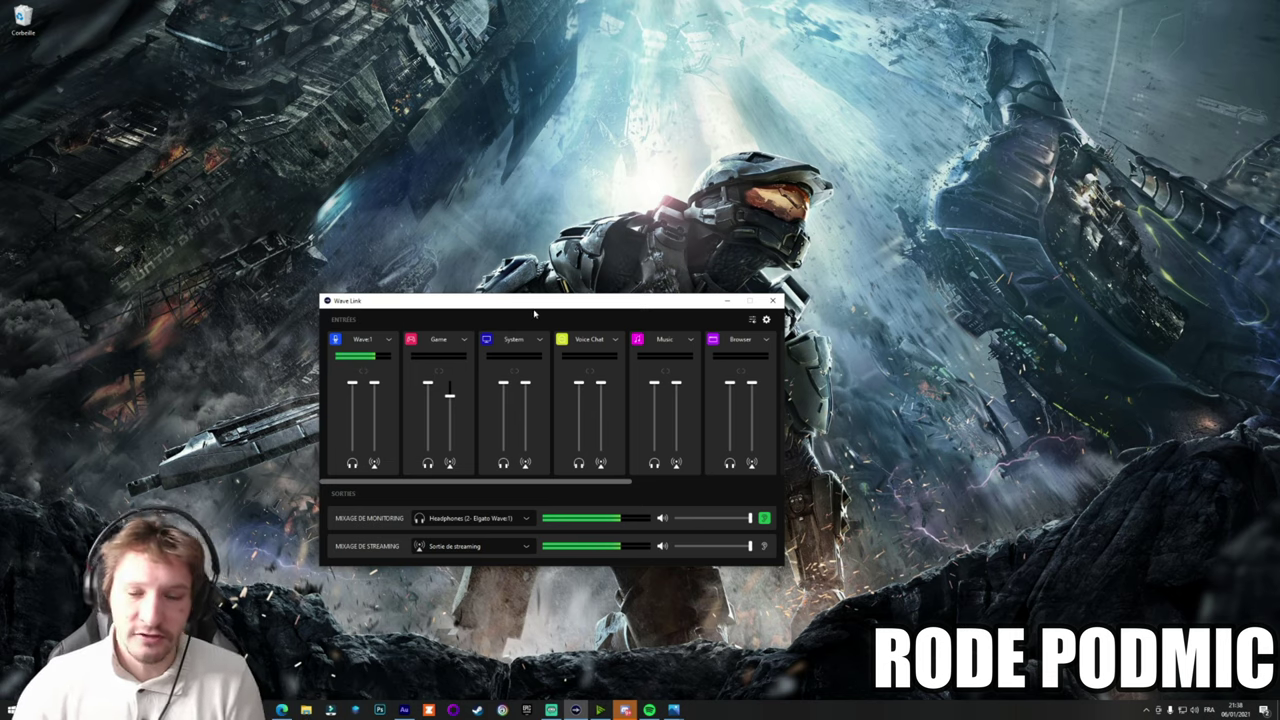
Step: Examine the software preferences for version, update and startup options, and close them
left_click(766, 320)
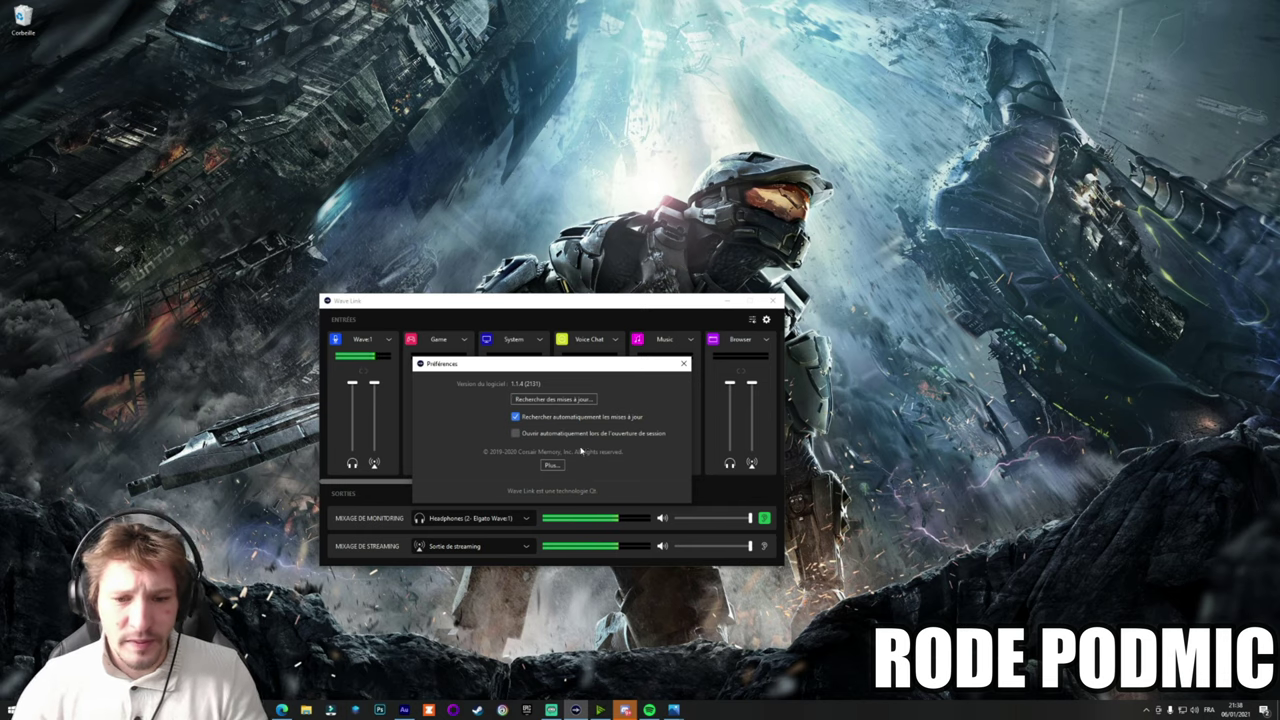
left_click(685, 364)
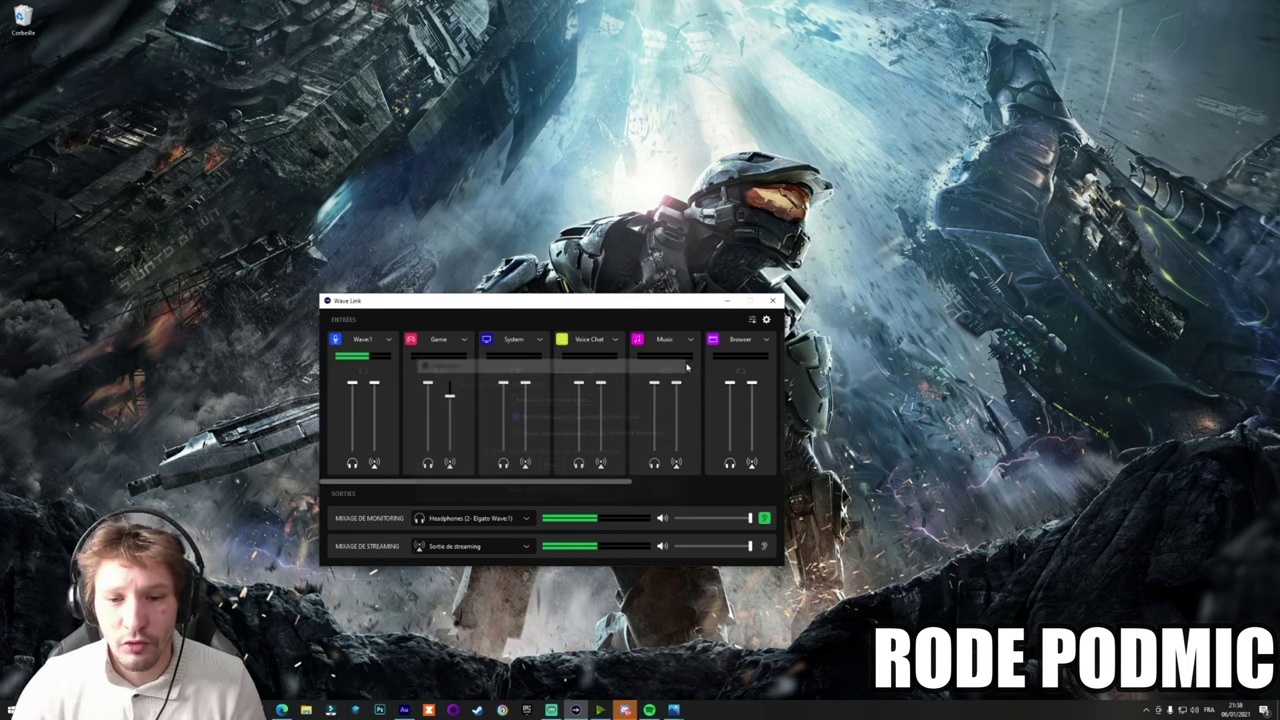
Step: In the Wave:1 settings, switch the rotary dial function between Volume de sortie and Gain d'entrée, ending on Volume de sortie
left_click(390, 340)
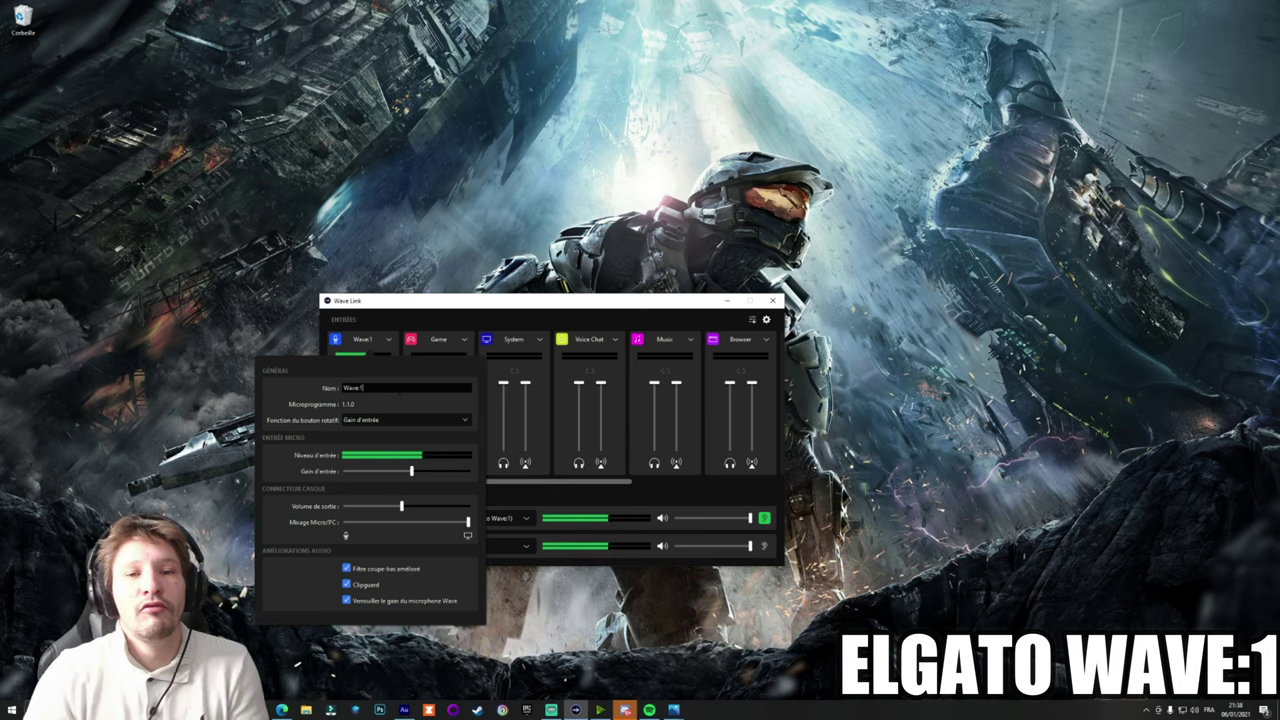
left_click(463, 419)
left_click(401, 446)
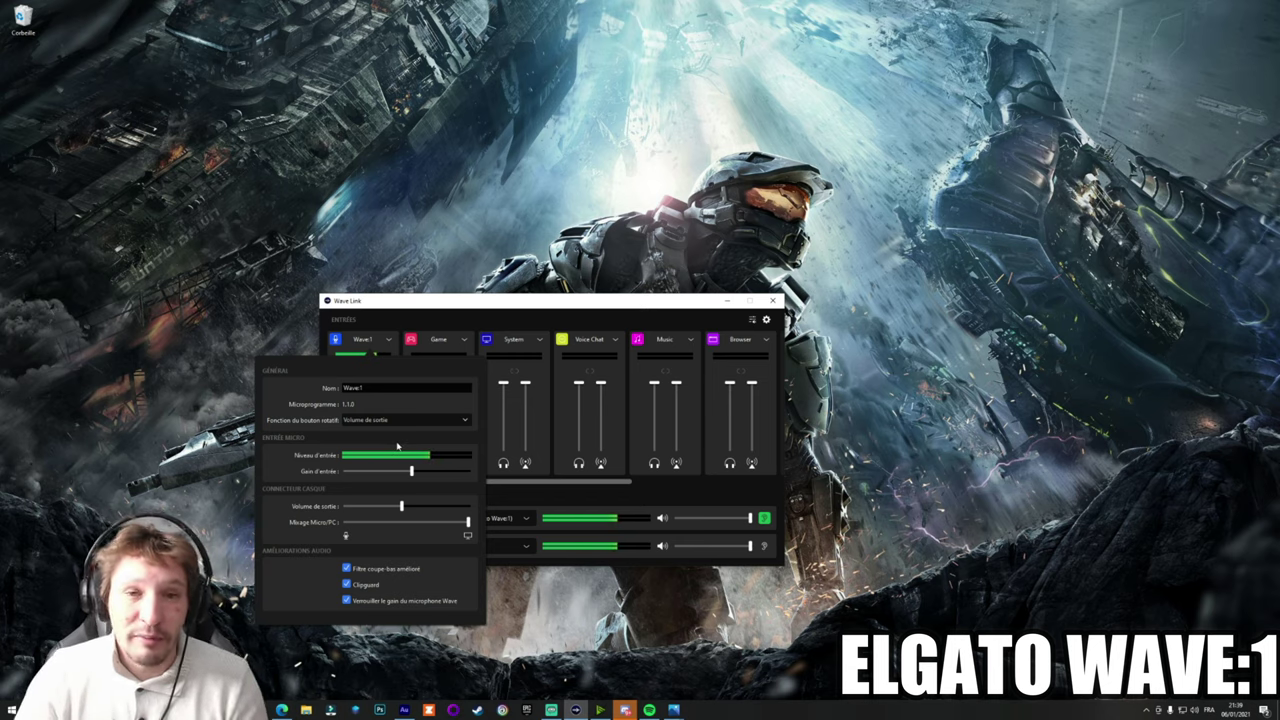
left_click(459, 420)
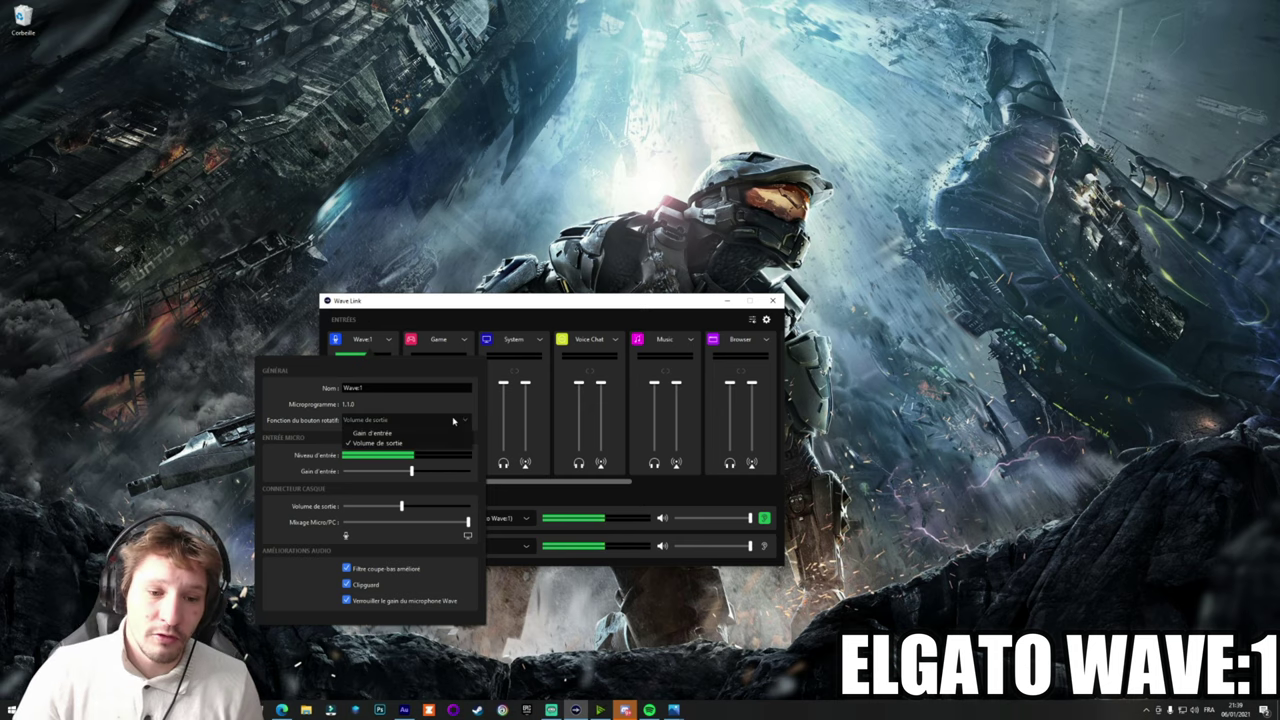
left_click(401, 433)
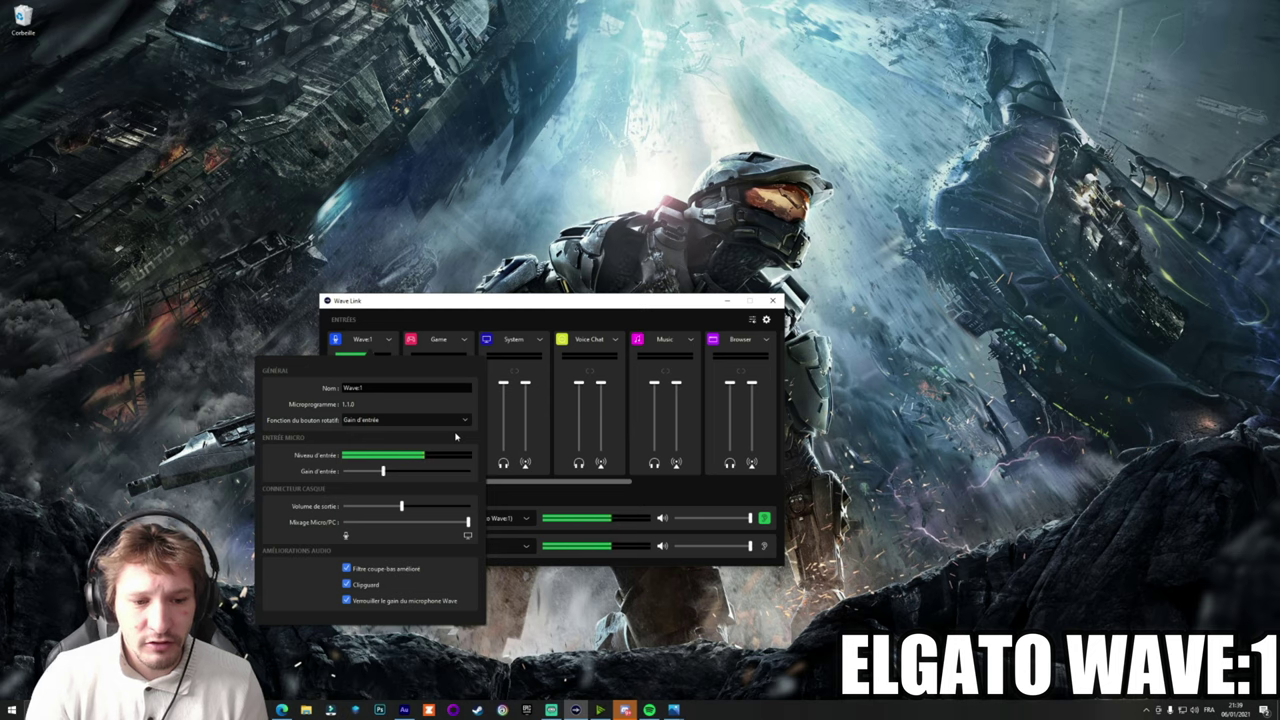
left_click(460, 421)
left_click(446, 443)
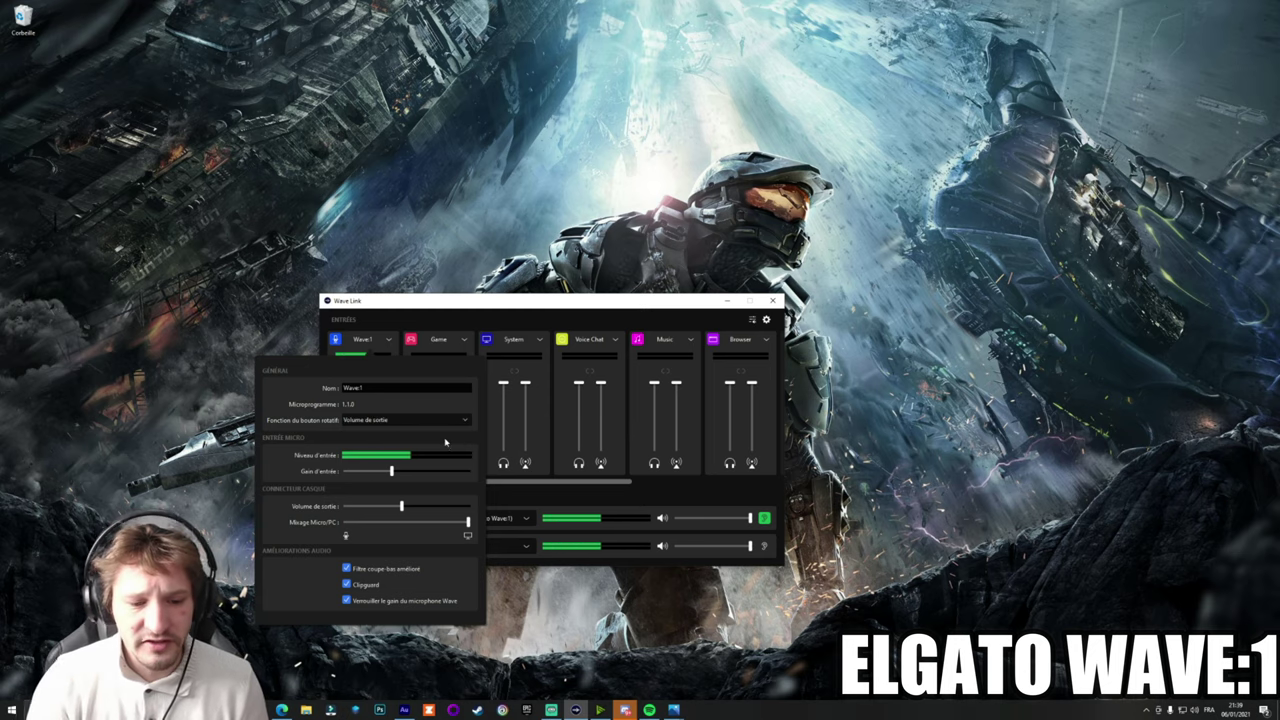
Step: Set the Wave:1 rotary dial function to Gain d'entrée and the input gain to 40 %
left_click(378, 421)
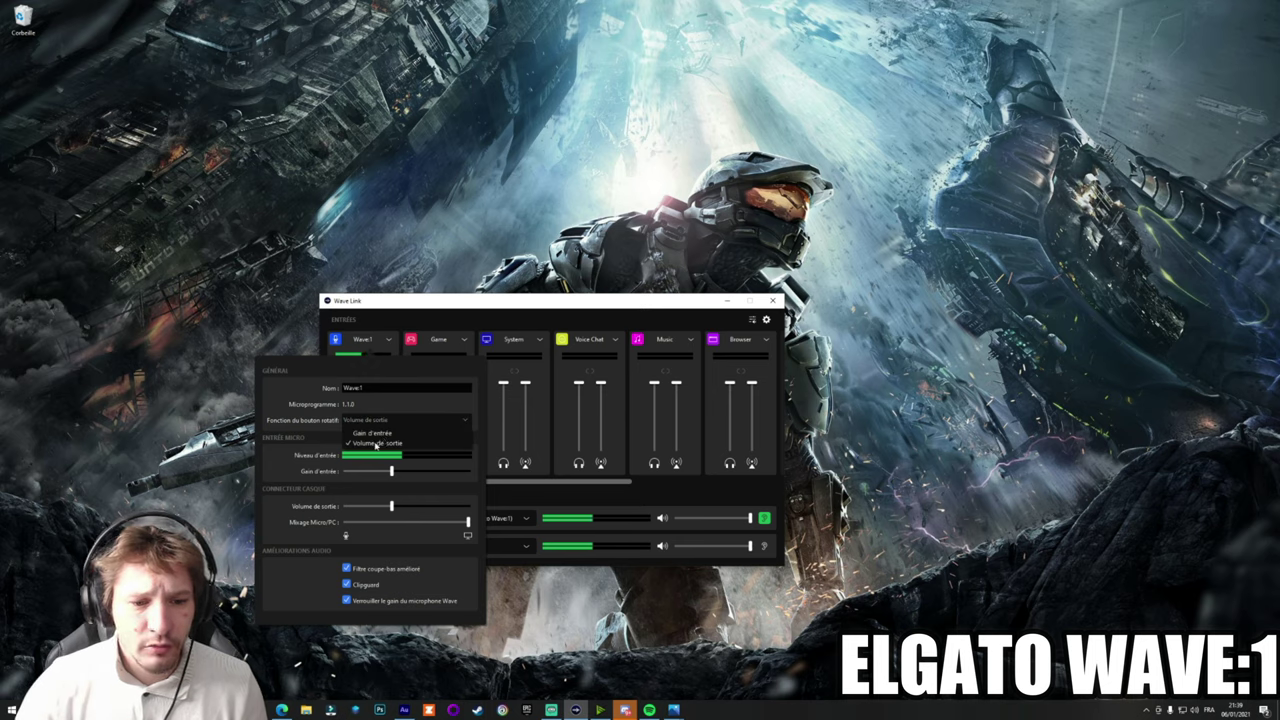
left_click(385, 432)
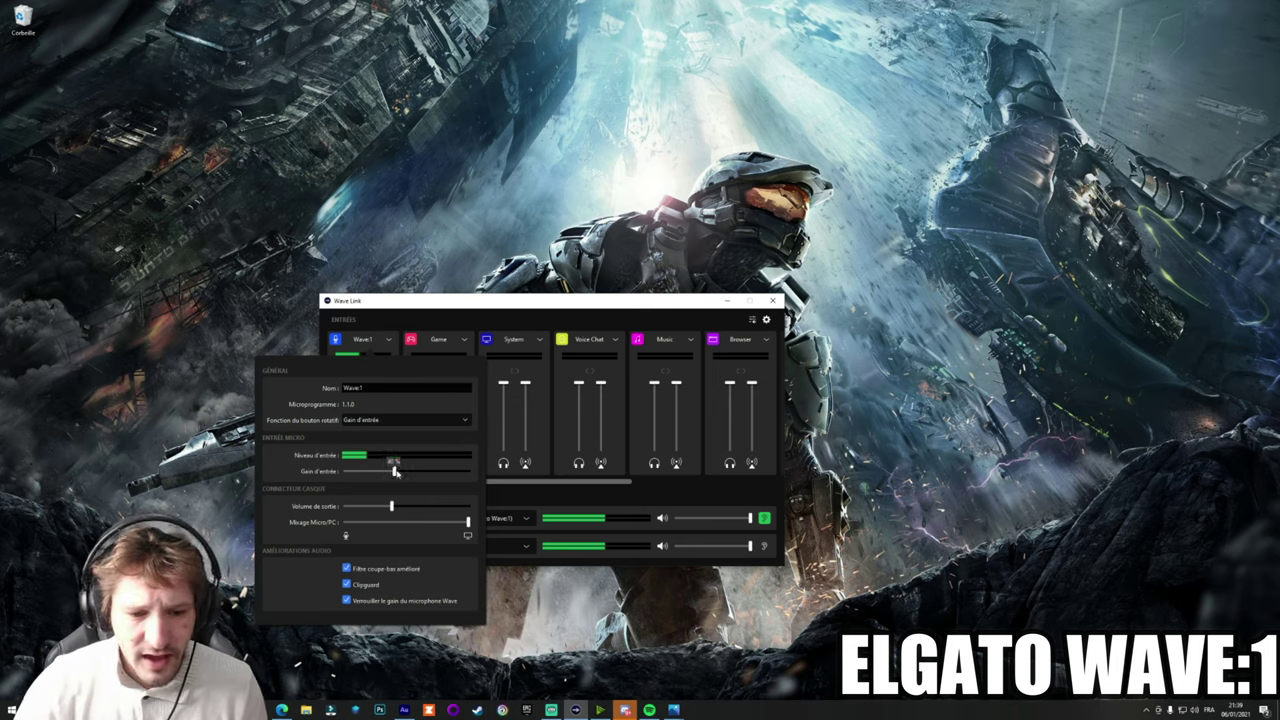
left_click_drag(392, 472, 395, 473)
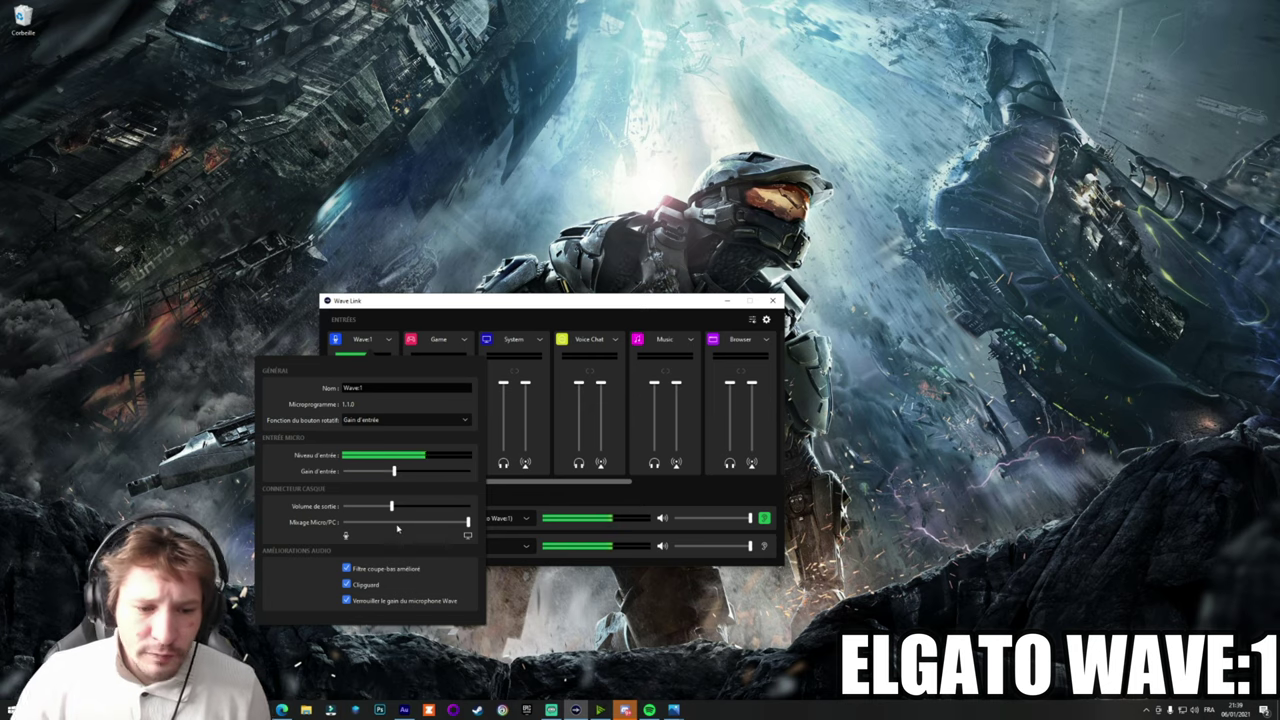
Step: Shift the Wave:1 Mixage Micro/PC balance fully to the microphone side, and set it to about the middle
mouse_move(395, 530)
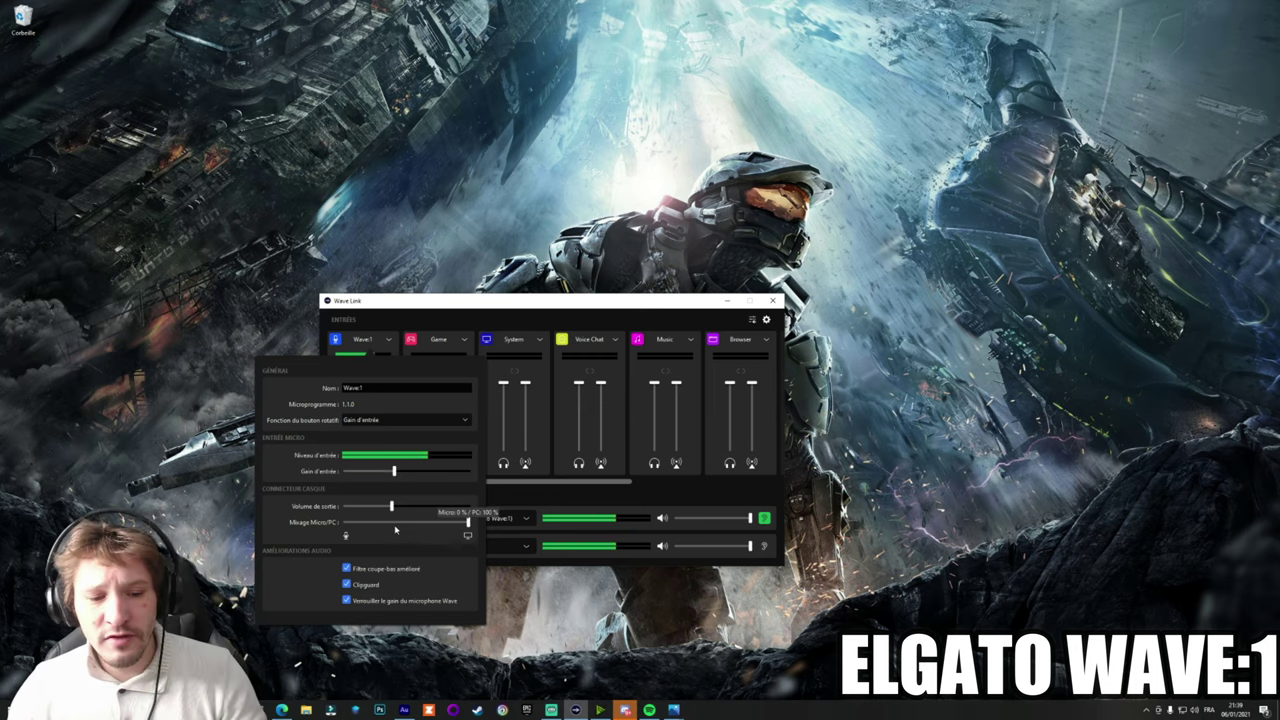
left_click_drag(467, 523, 446, 527)
left_click(621, 468)
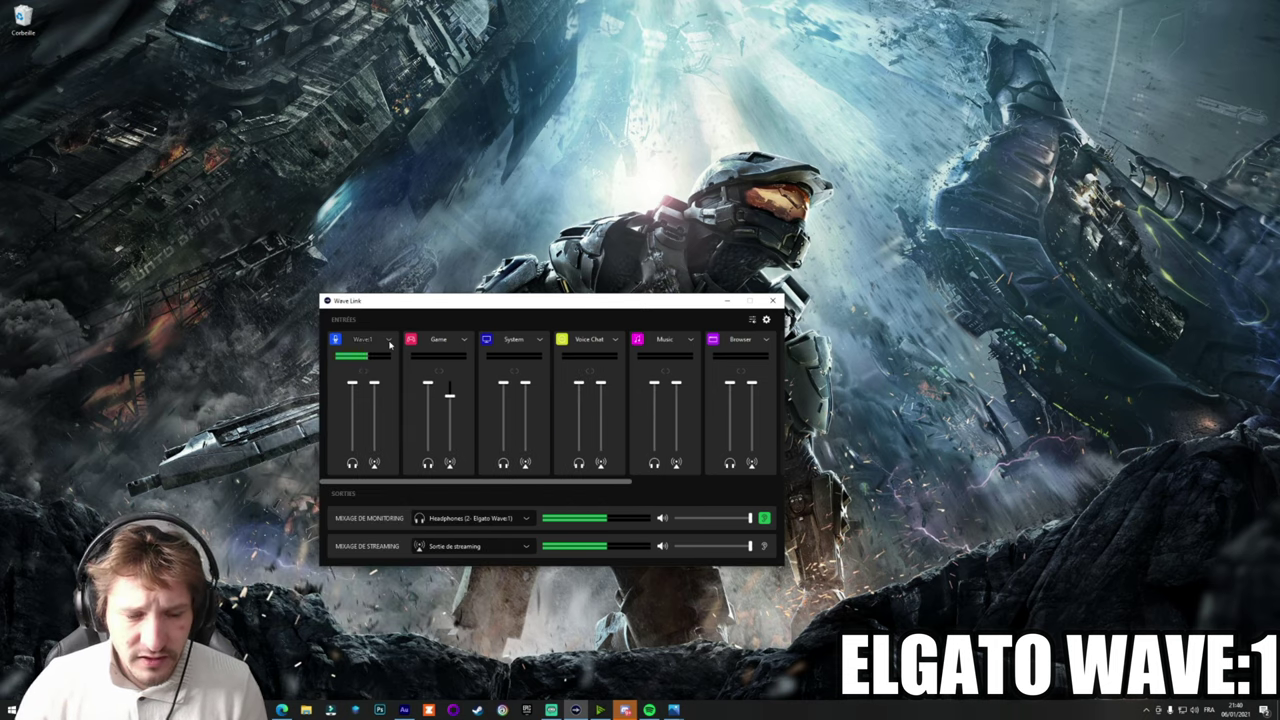
left_click(388, 340)
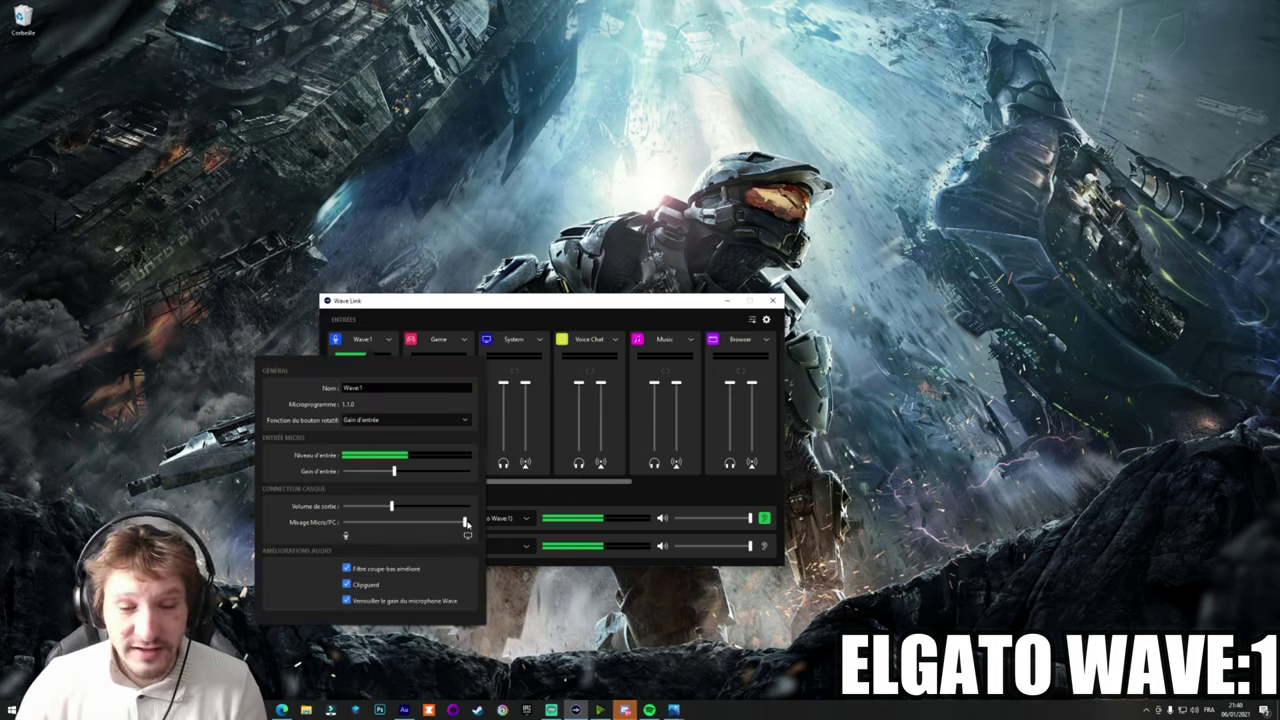
mouse_move(465, 522)
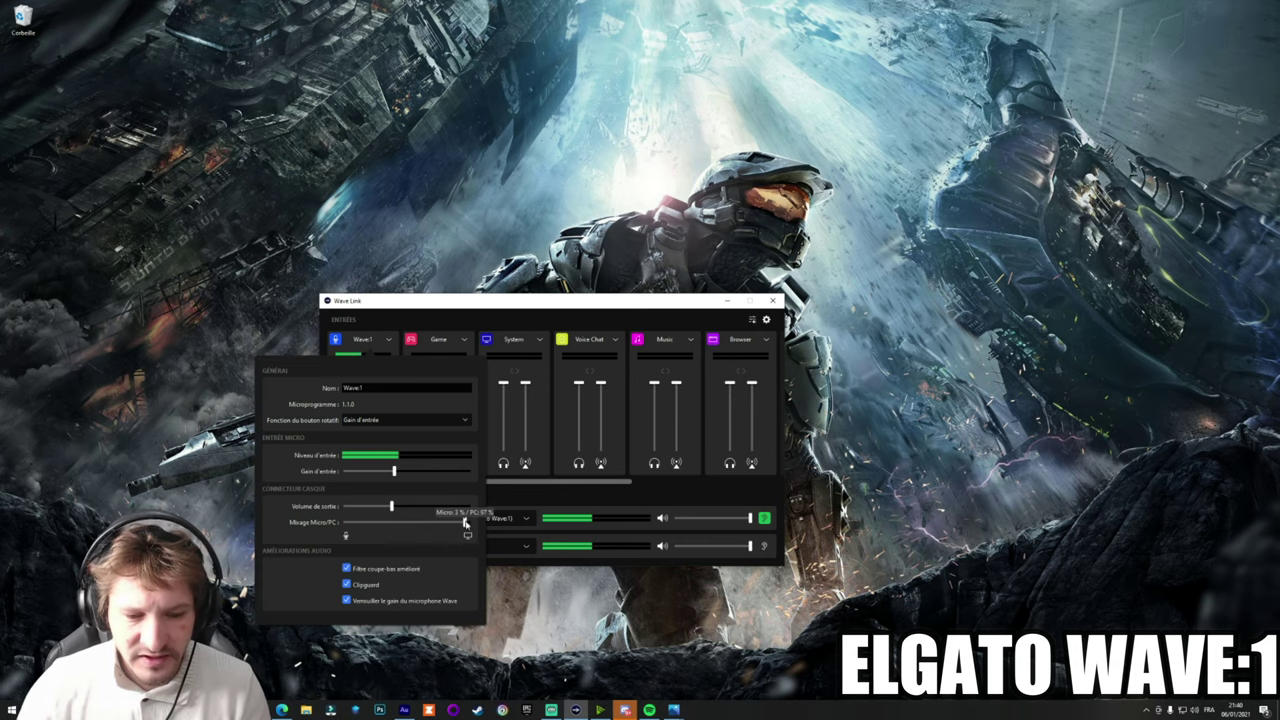
left_click_drag(460, 521, 347, 522)
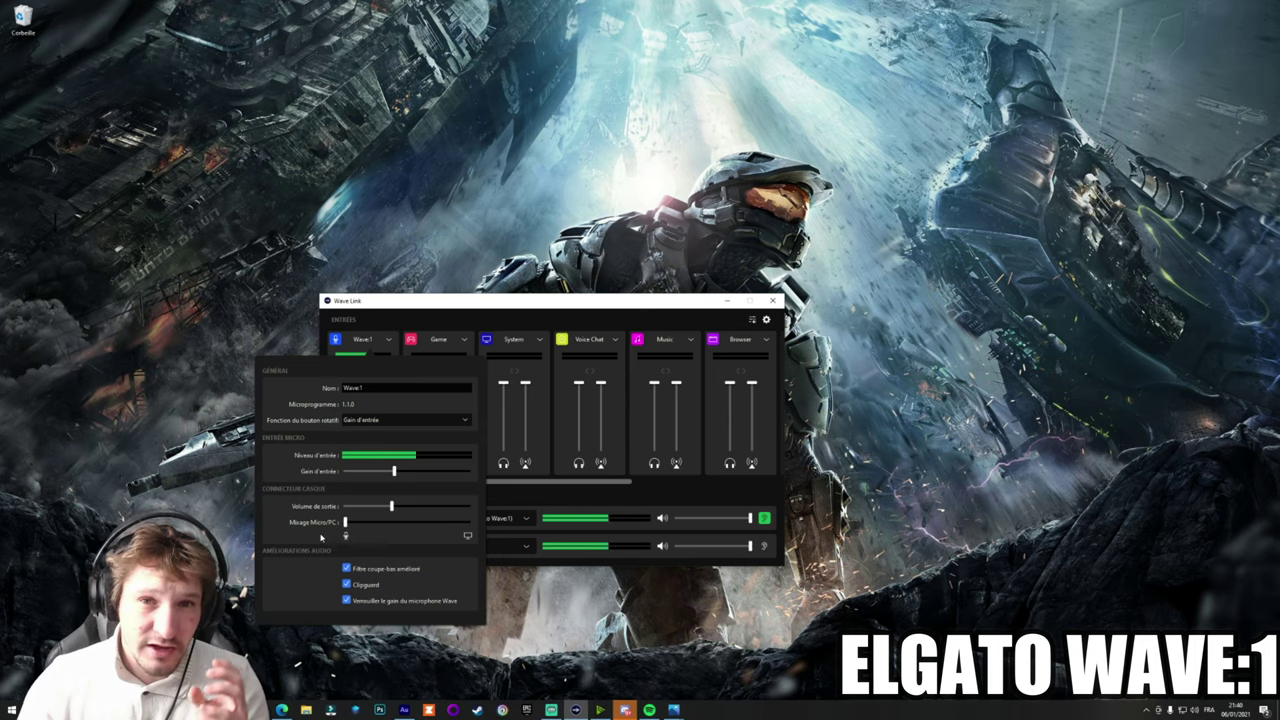
left_click_drag(345, 522, 407, 524)
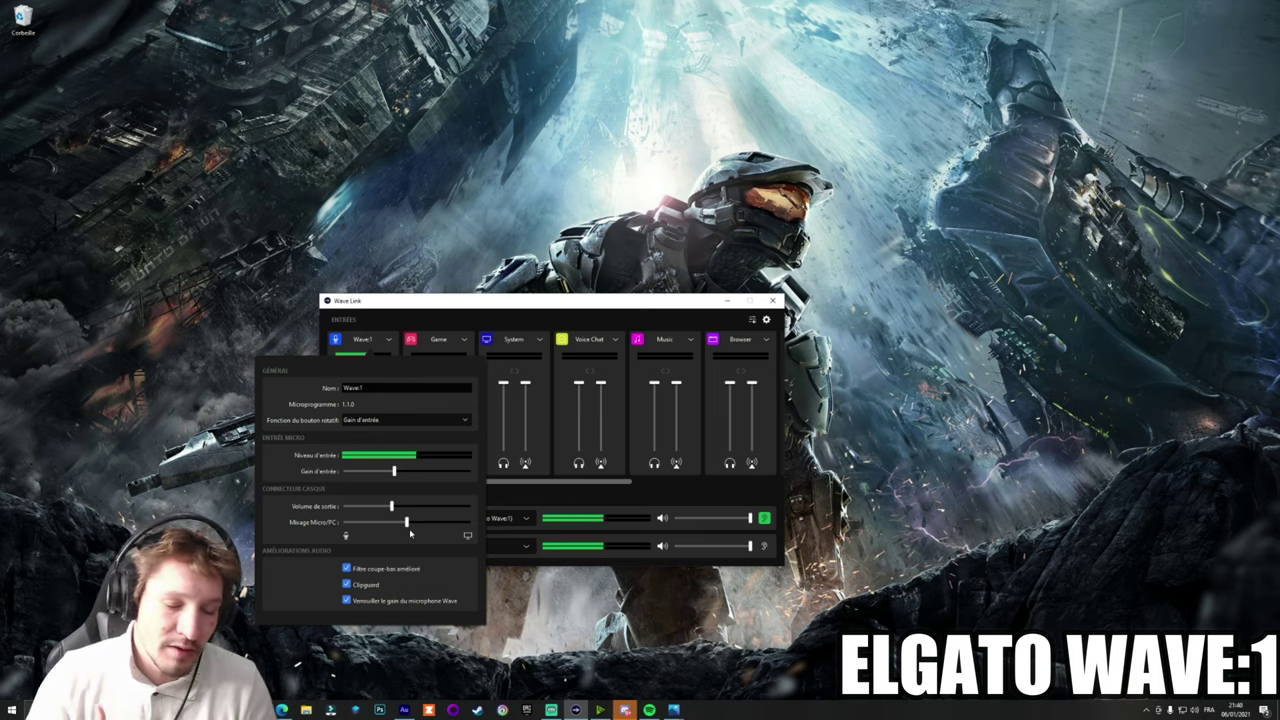
Step: Turn the Wave microphone gain lock off and on again, and do the same with Clipguard
left_click(347, 569)
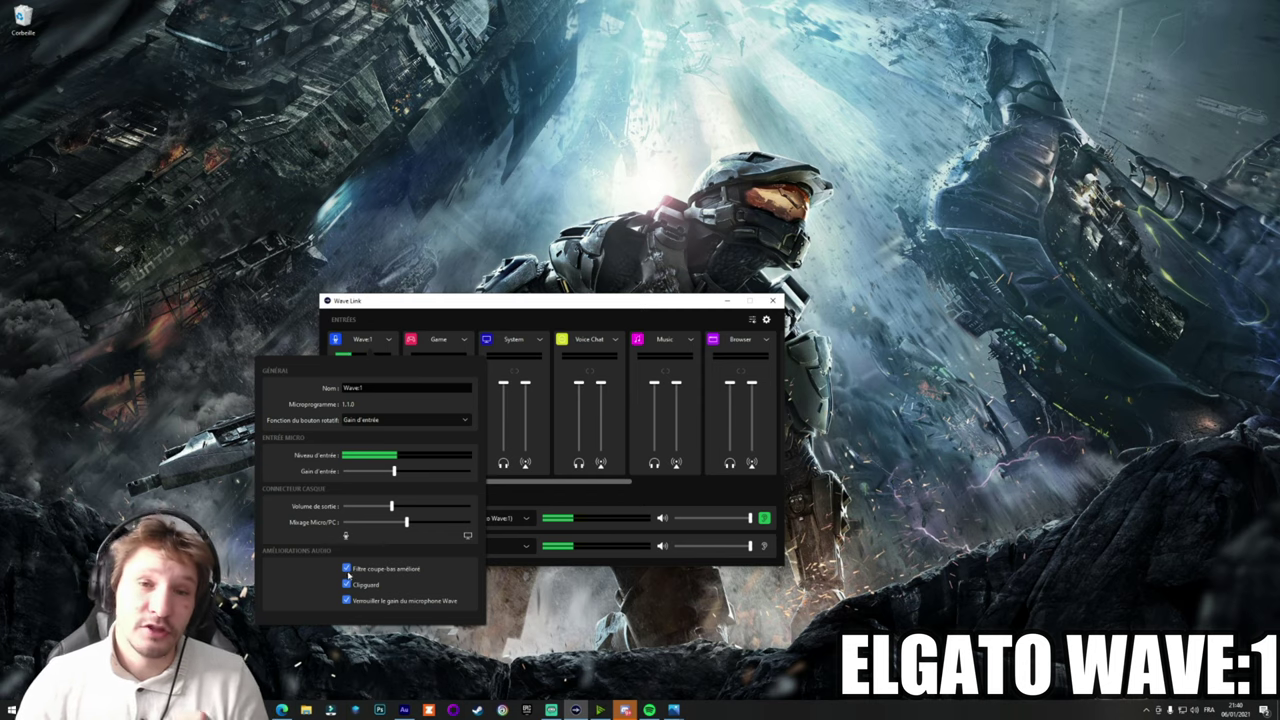
left_click(347, 601)
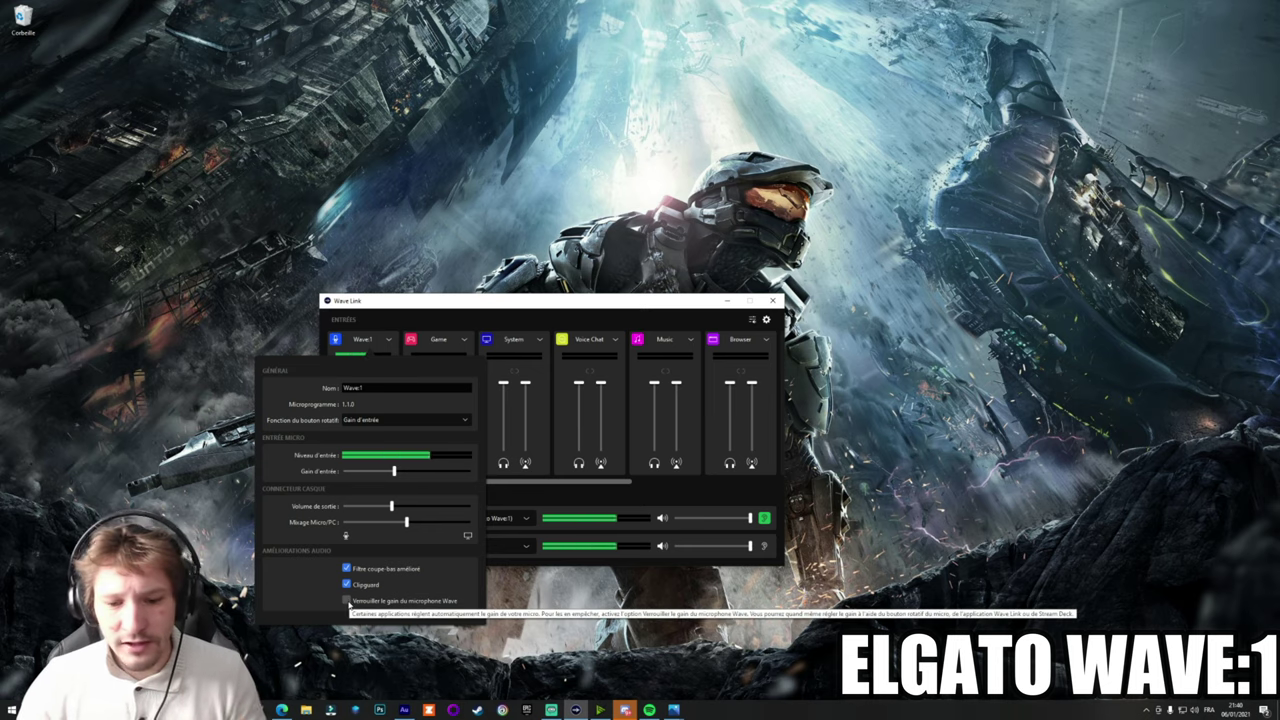
left_click(347, 601)
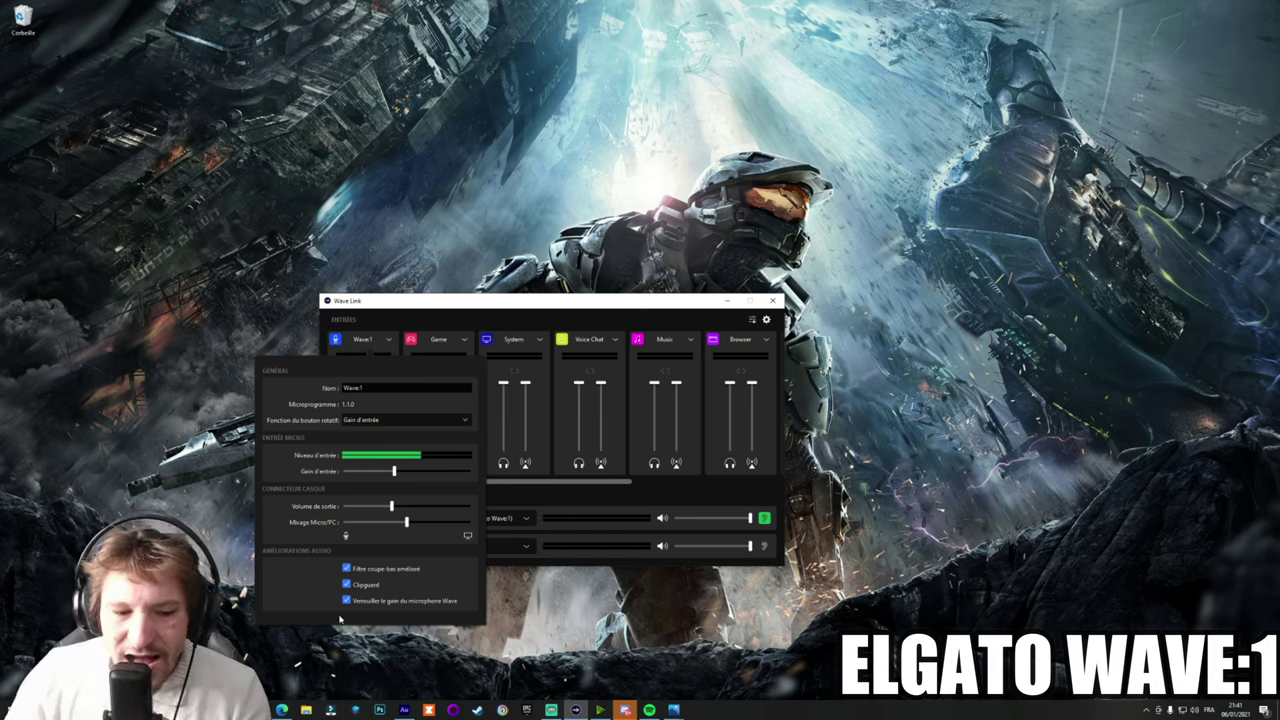
left_click(347, 585)
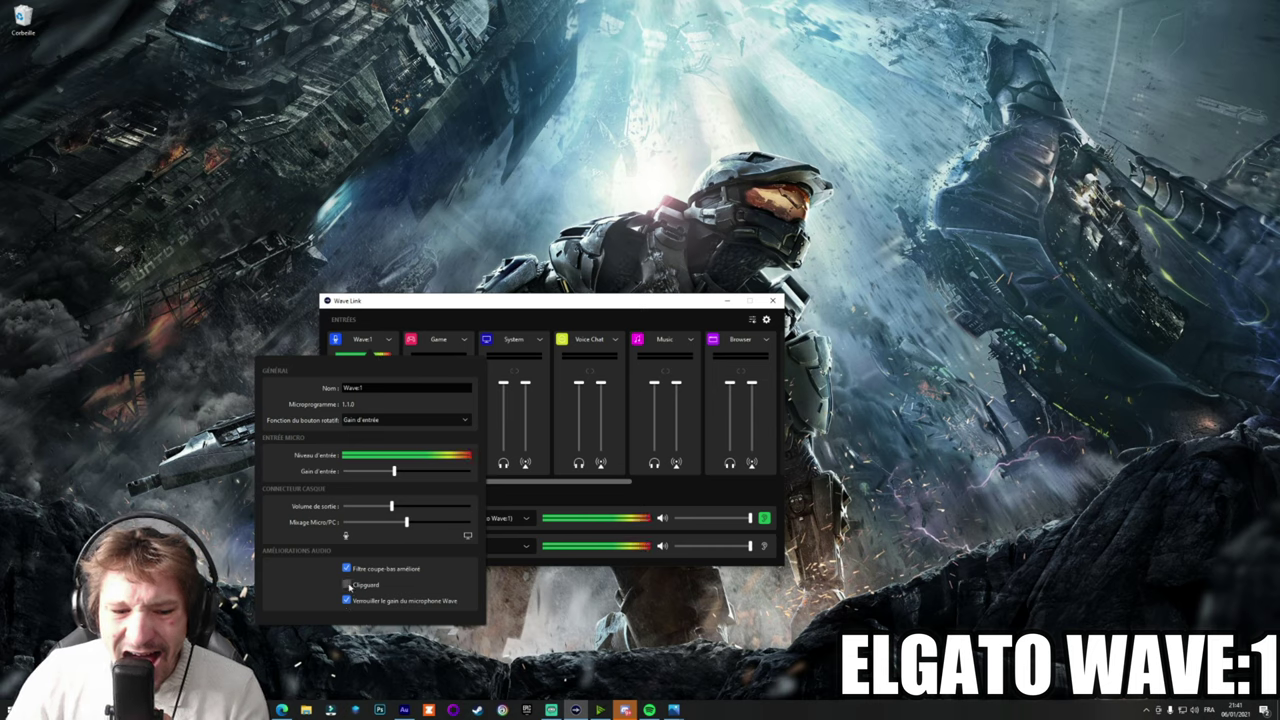
left_click(347, 585)
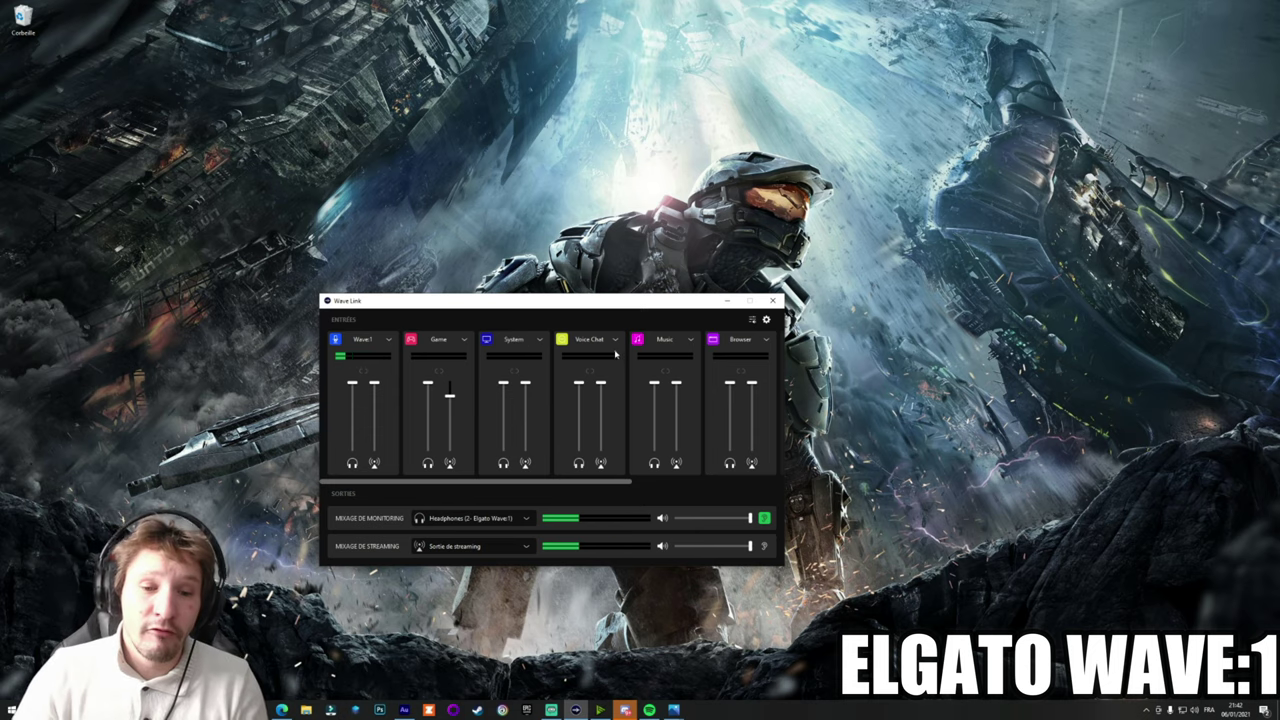
Step: Examine the audio inputs that can be added to empty channel 7, and return to the first channels
scroll(742, 400, "right", 3)
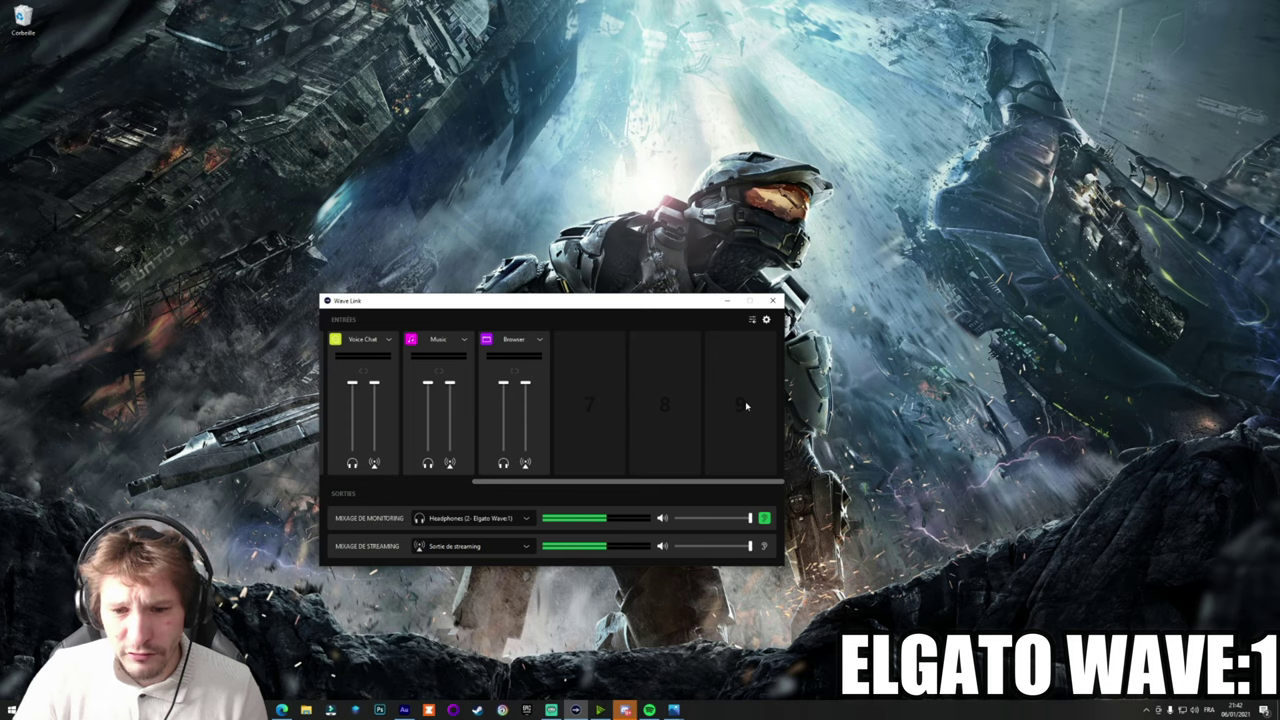
left_click(590, 402)
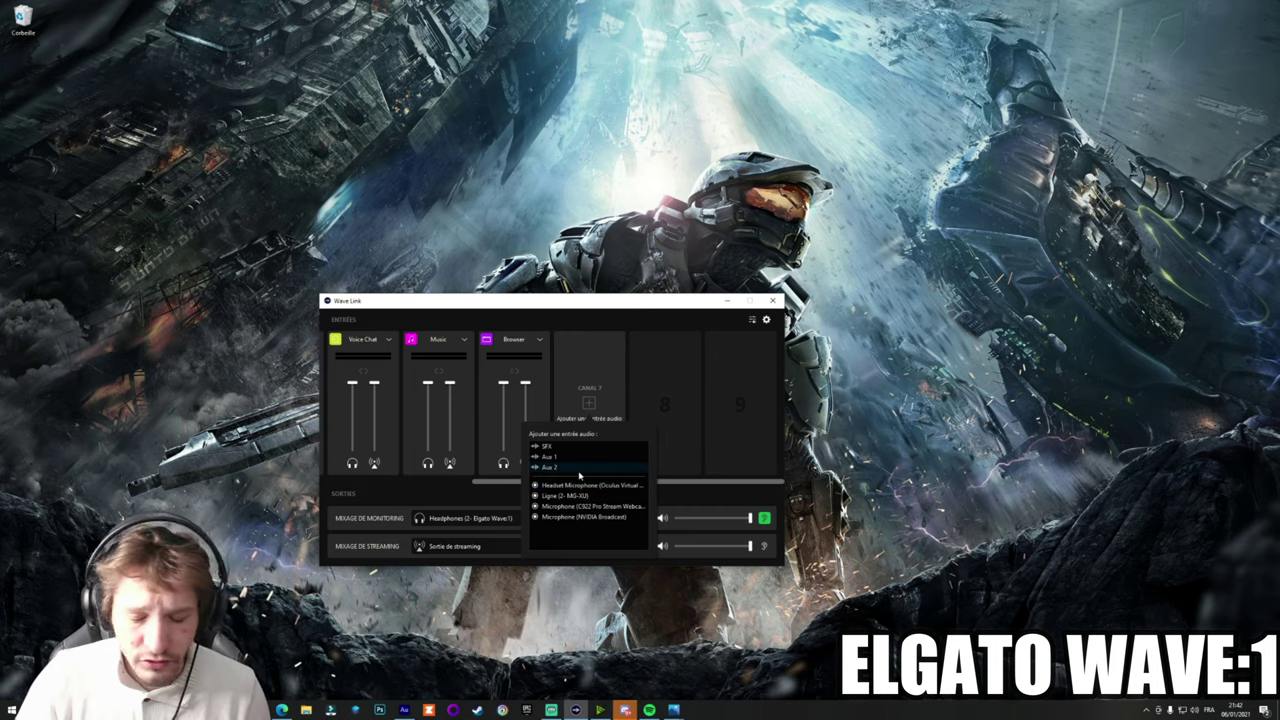
left_click(548, 485)
left_click_drag(545, 487, 382, 492)
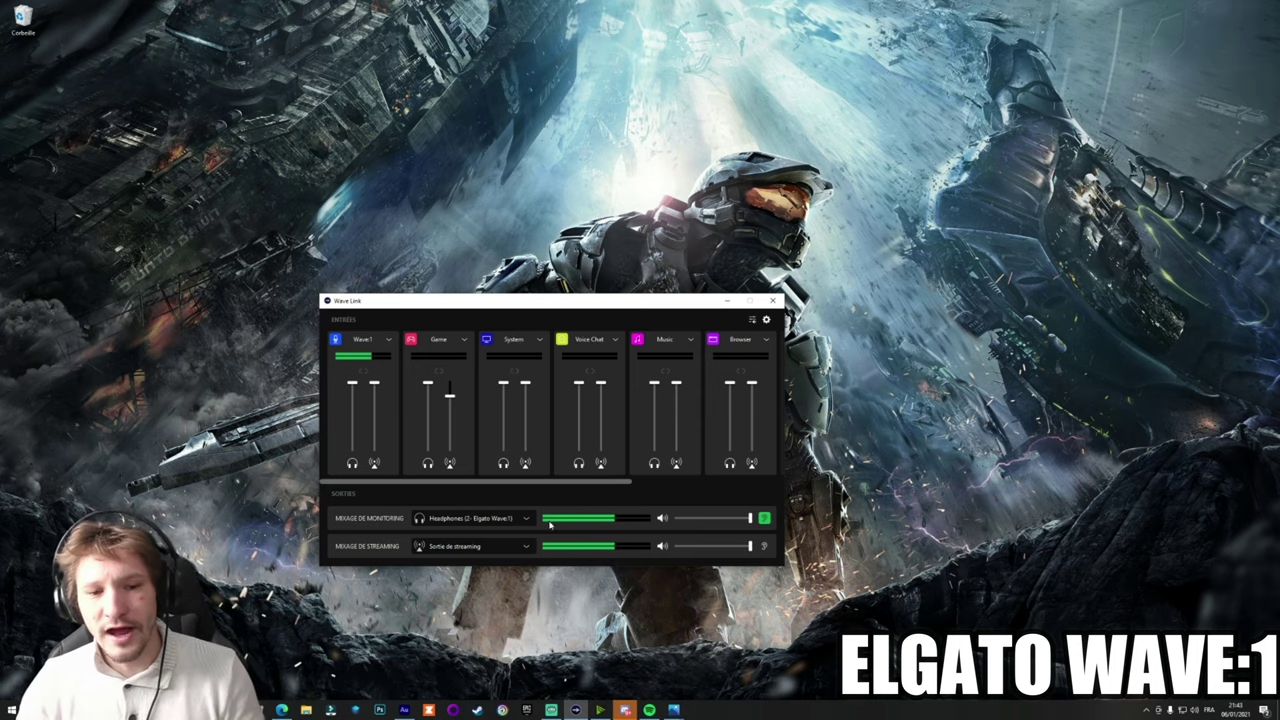
Step: Switch to Spotify, place its window beside the mixer, and return to Wave Link
left_click(649, 710)
left_click_drag(500, 34, 789, 50)
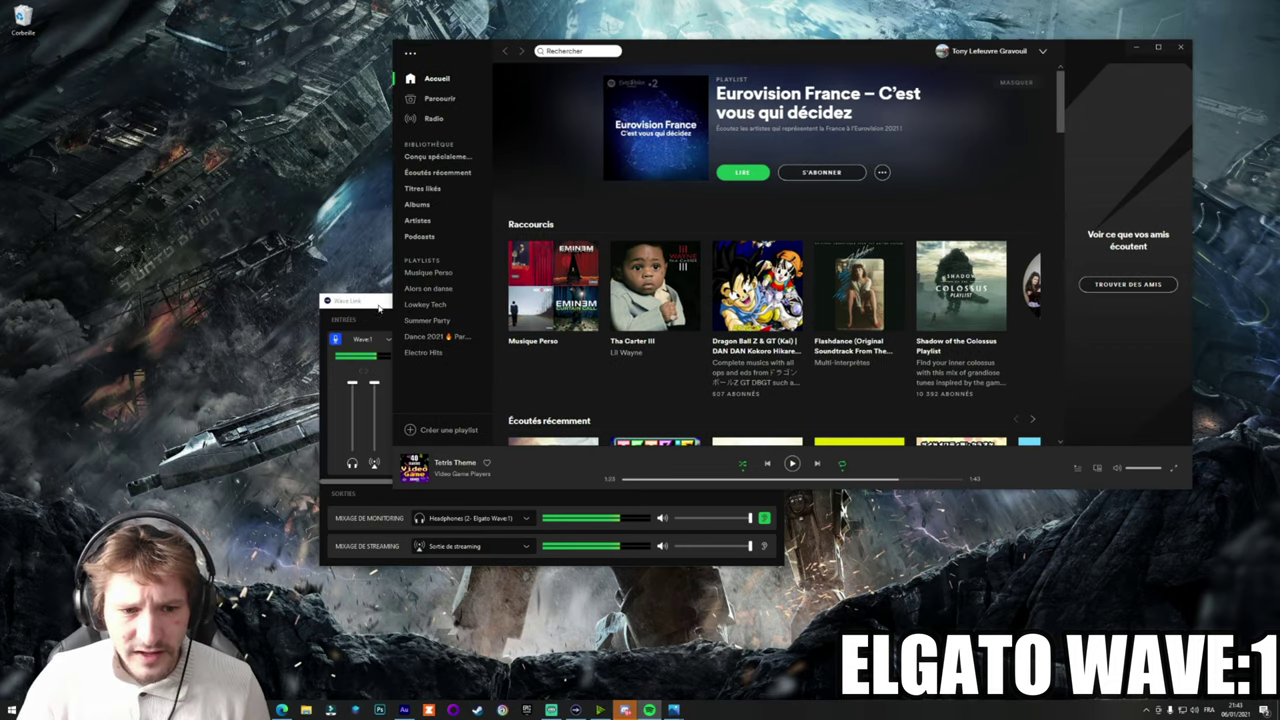
left_click(350, 300)
Step: Open the Windows per-application volume and device preferences from Wave Link, examine the output assignments, and minimize them
left_click(752, 320)
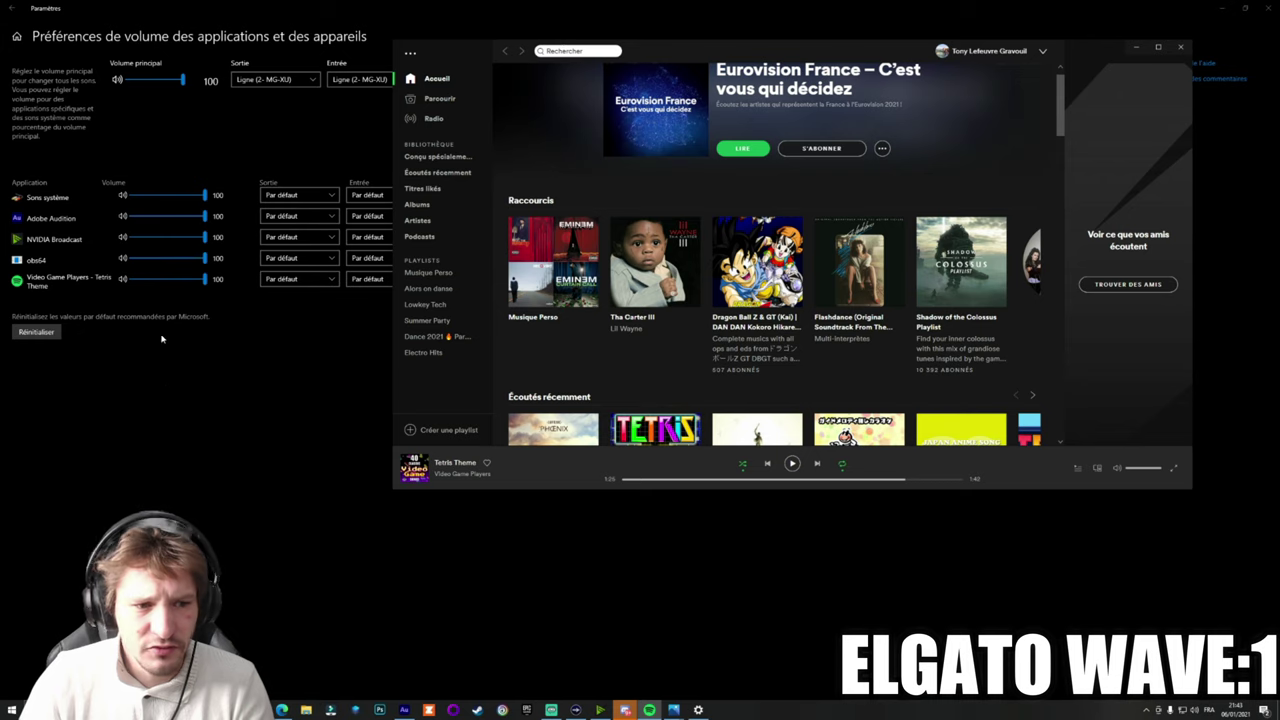
left_click(131, 397)
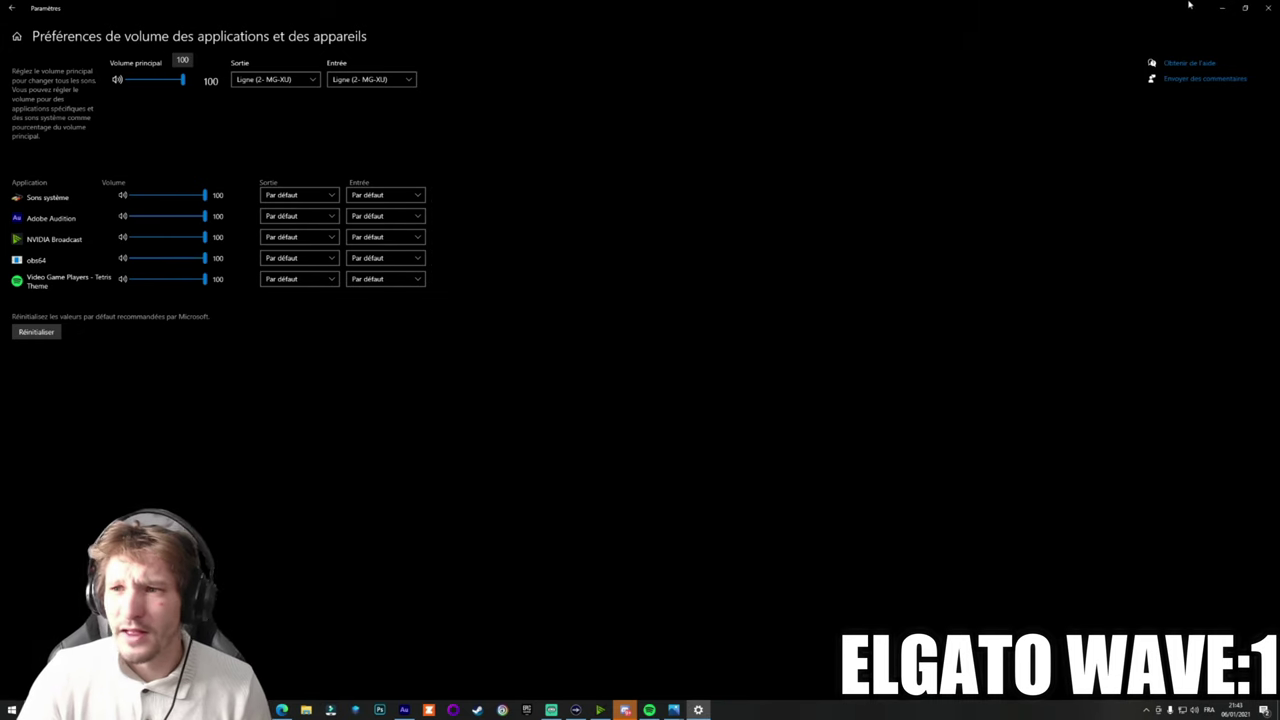
left_click(1221, 7)
Step: Reposition the Spotify window, play the current track briefly with the volume raised to maximum, and pause it
left_click_drag(858, 57, 786, 160)
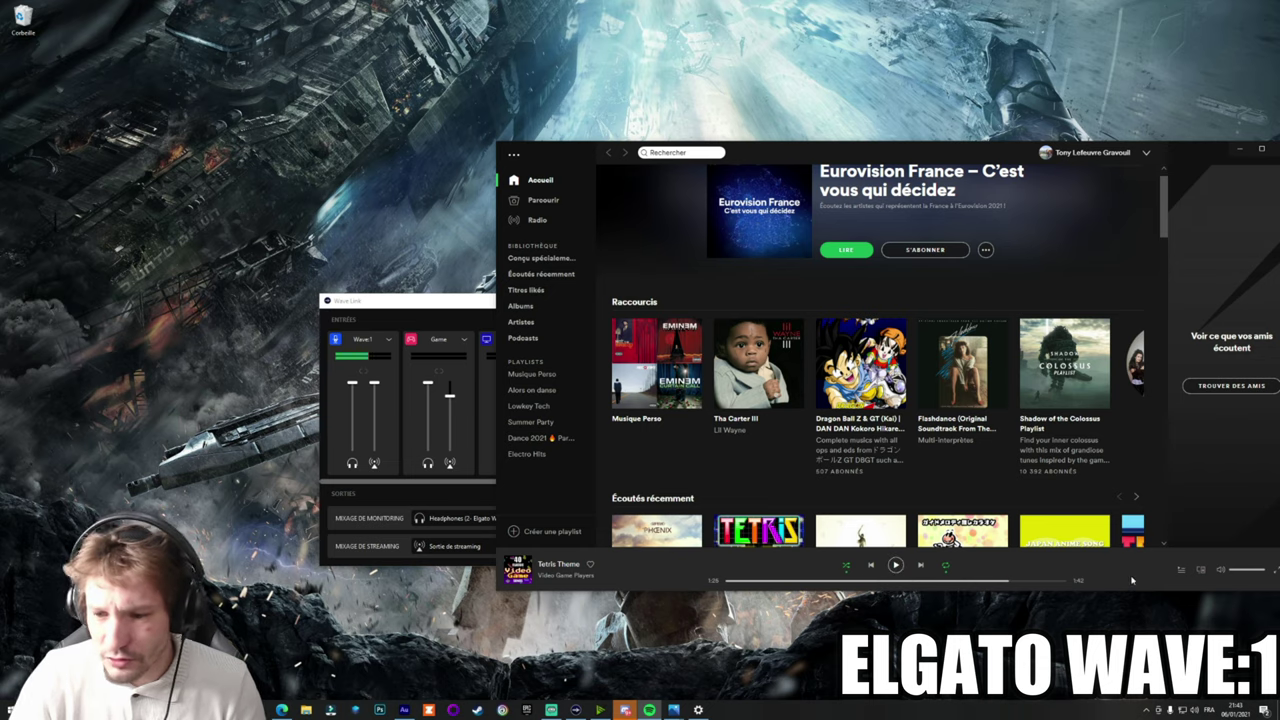
left_click(895, 565)
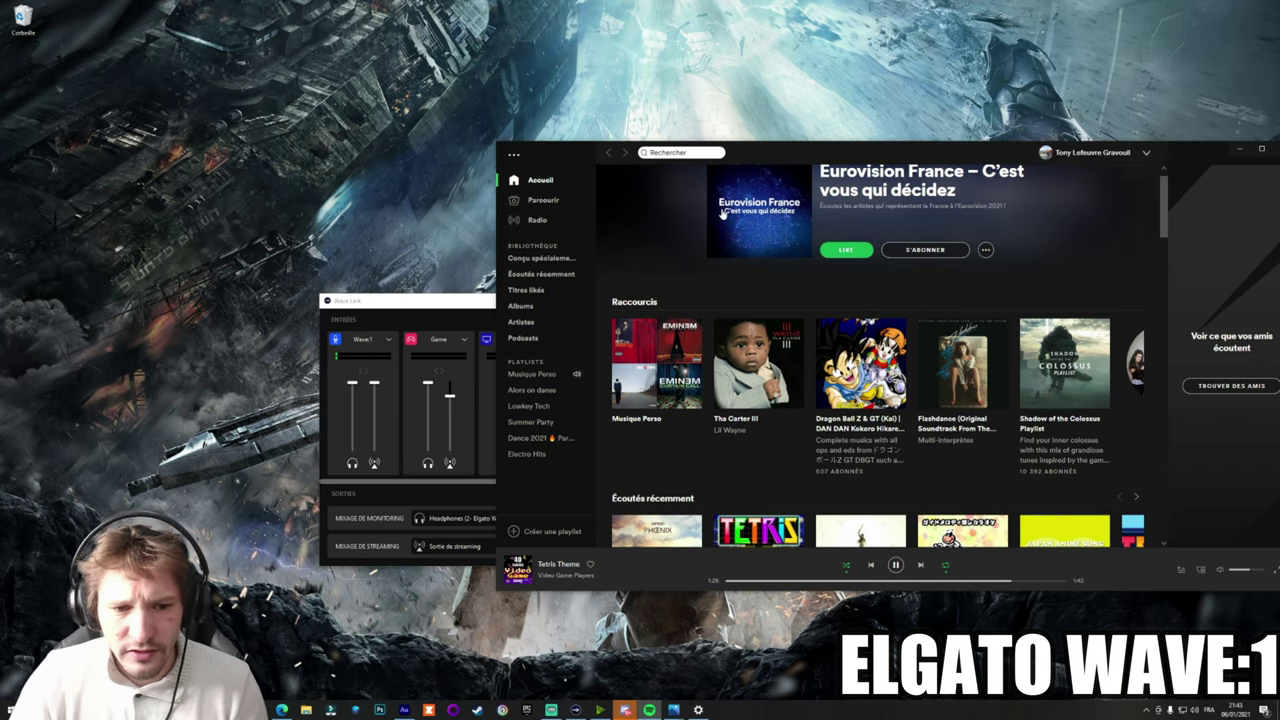
left_click_drag(786, 156, 1001, 130)
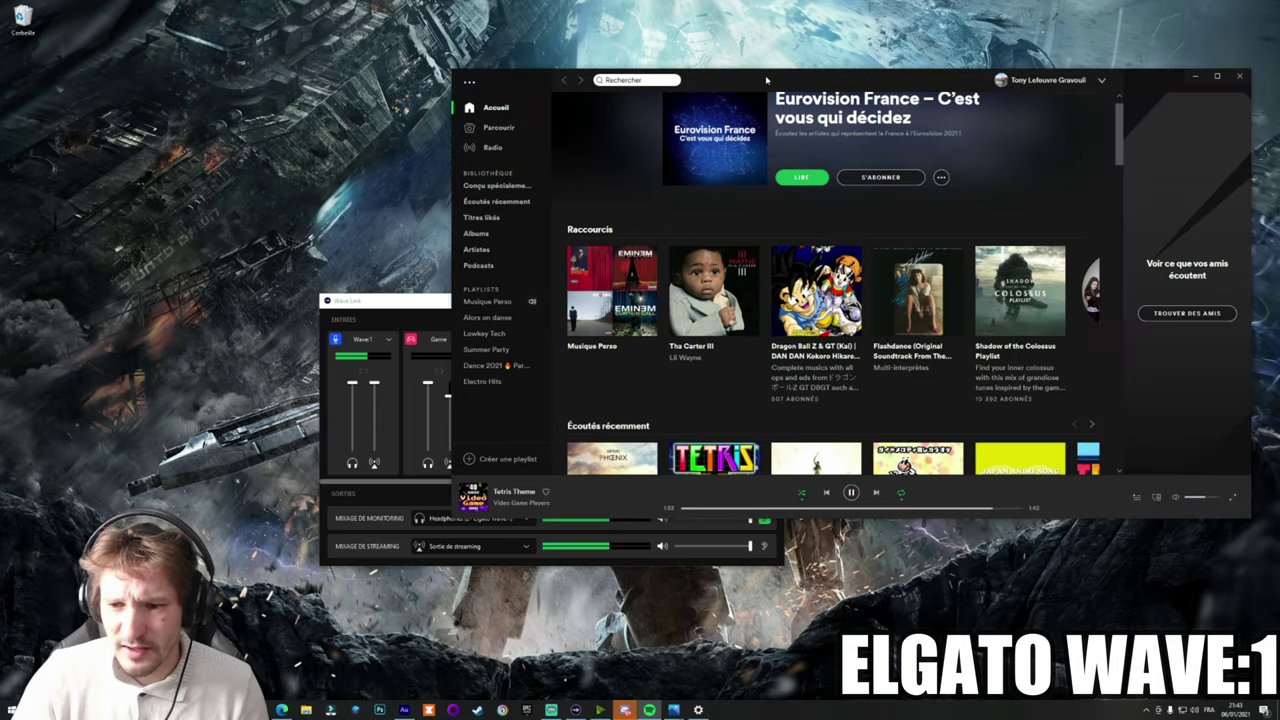
left_click_drag(1203, 499, 1219, 498)
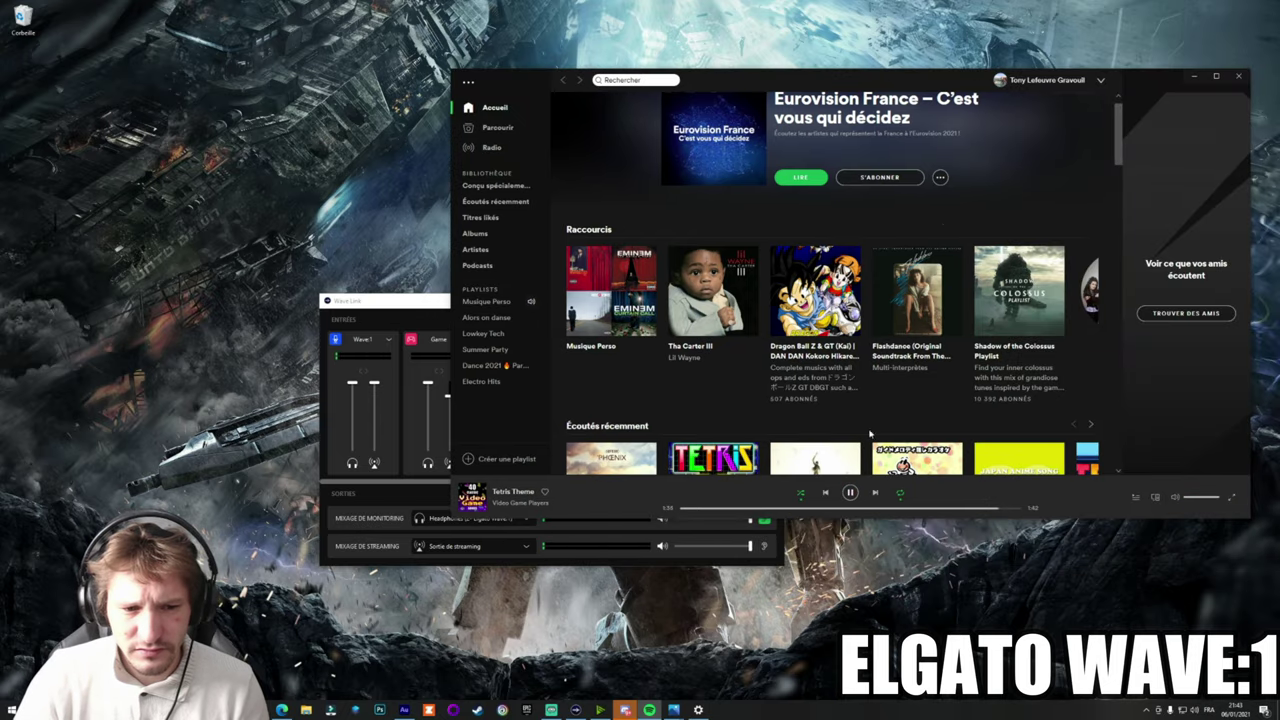
left_click(850, 492)
Step: Back in Wave Link, lower the Wave:1 monitoring and streaming faders in turn to 0 %, restoring each to full
left_click(384, 335)
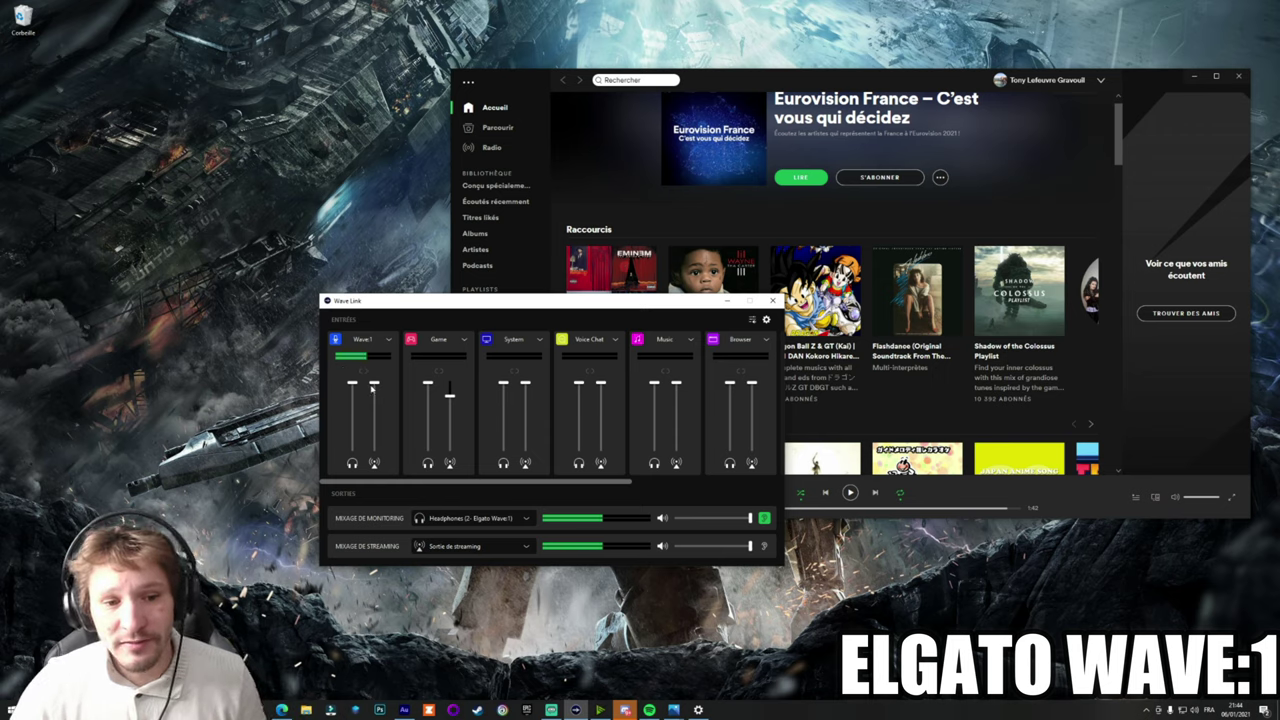
left_click_drag(352, 383, 353, 451)
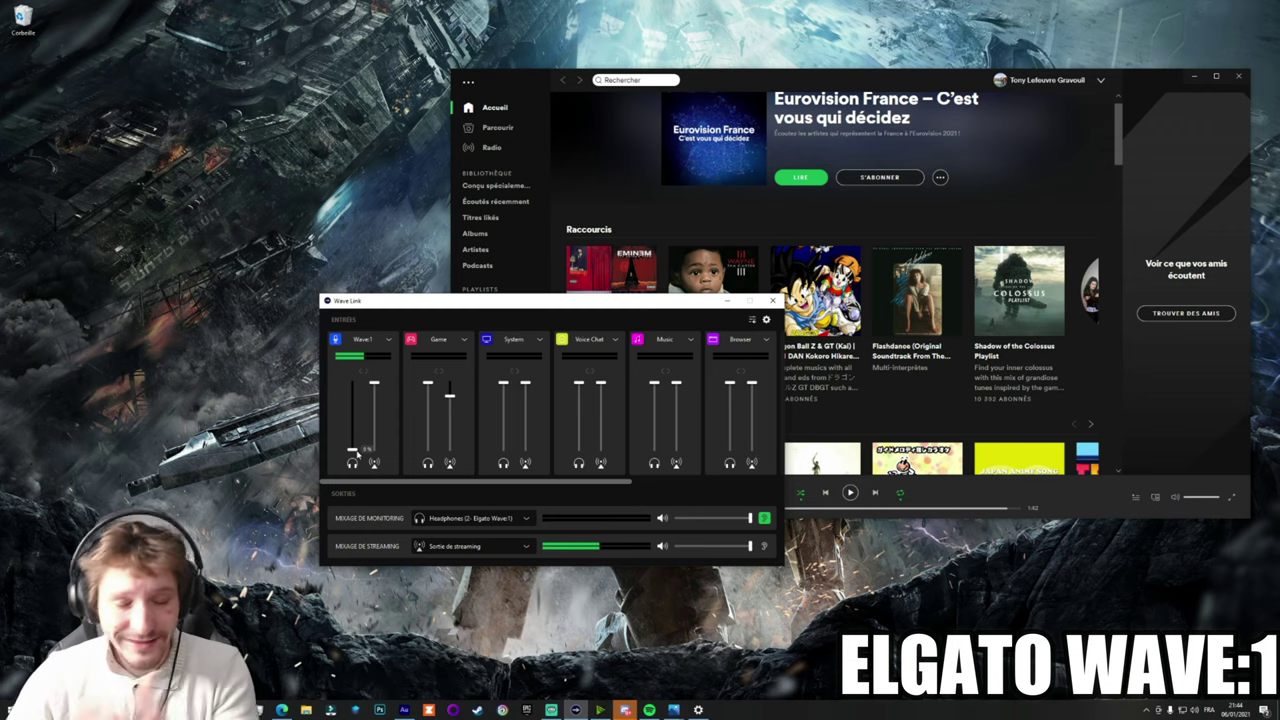
mouse_move(352, 451)
left_mouse_down()
mouse_move(352, 383)
mouse_move(374, 451)
left_mouse_up()
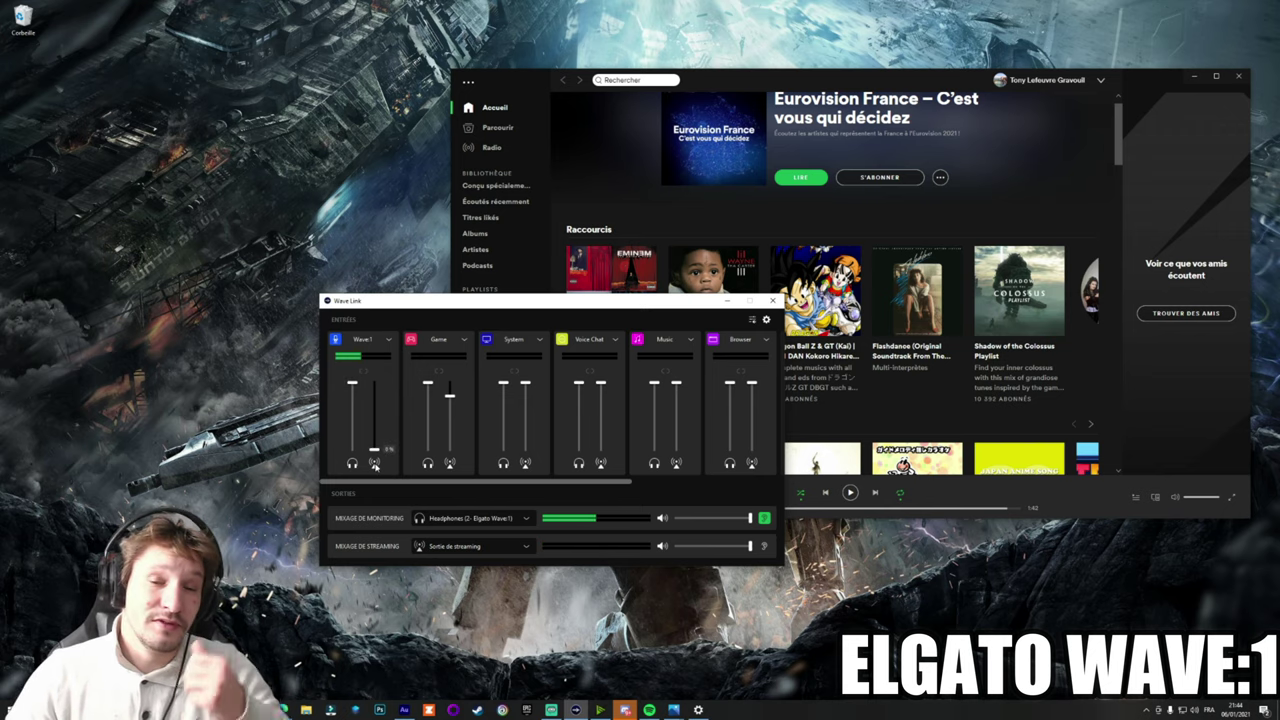
left_click_drag(374, 451, 374, 383)
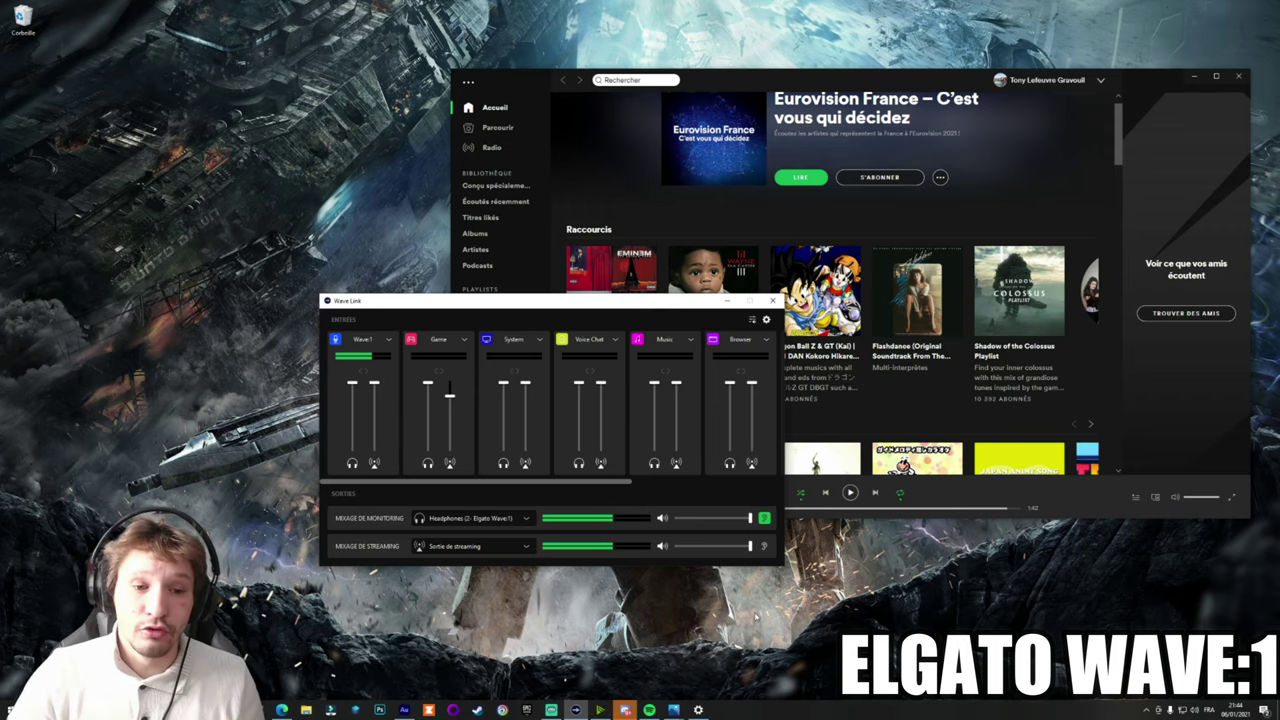
Step: In the Windows per-application sound preferences, route Spotify's output to Wave Link Music (2- Elgato Wave:1) and minimize the preferences
left_click(698, 710)
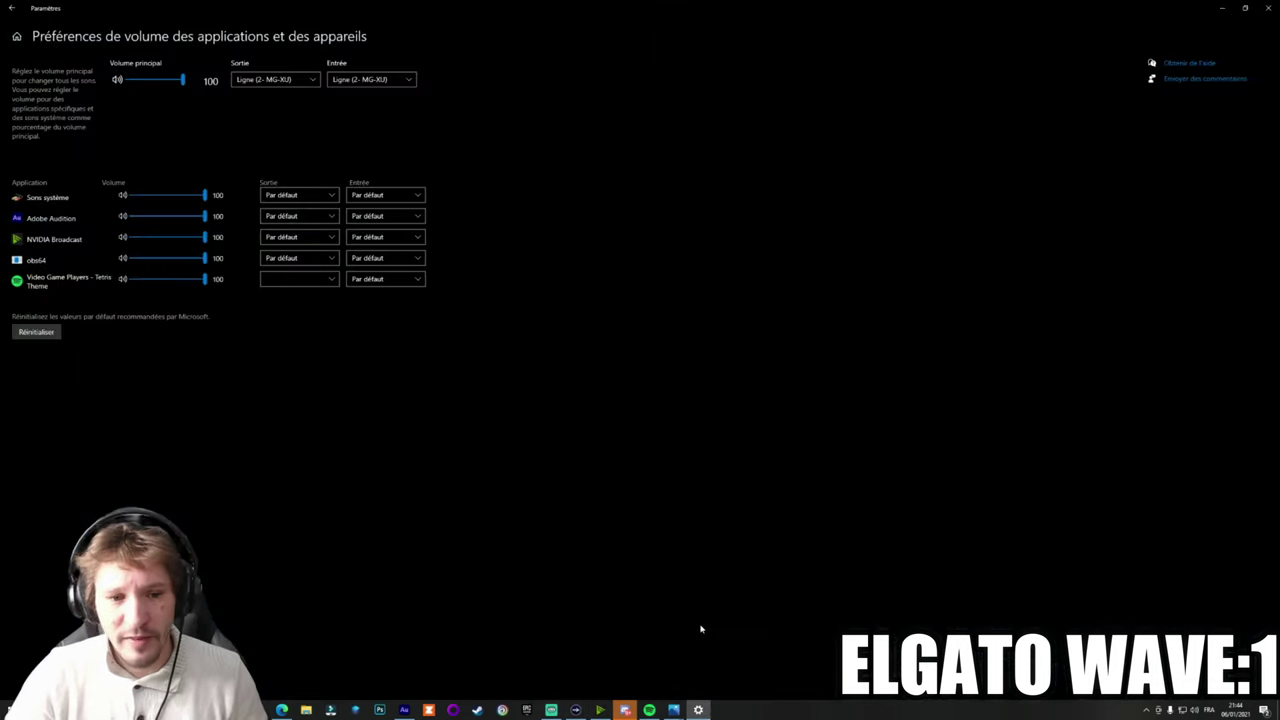
left_click(330, 280)
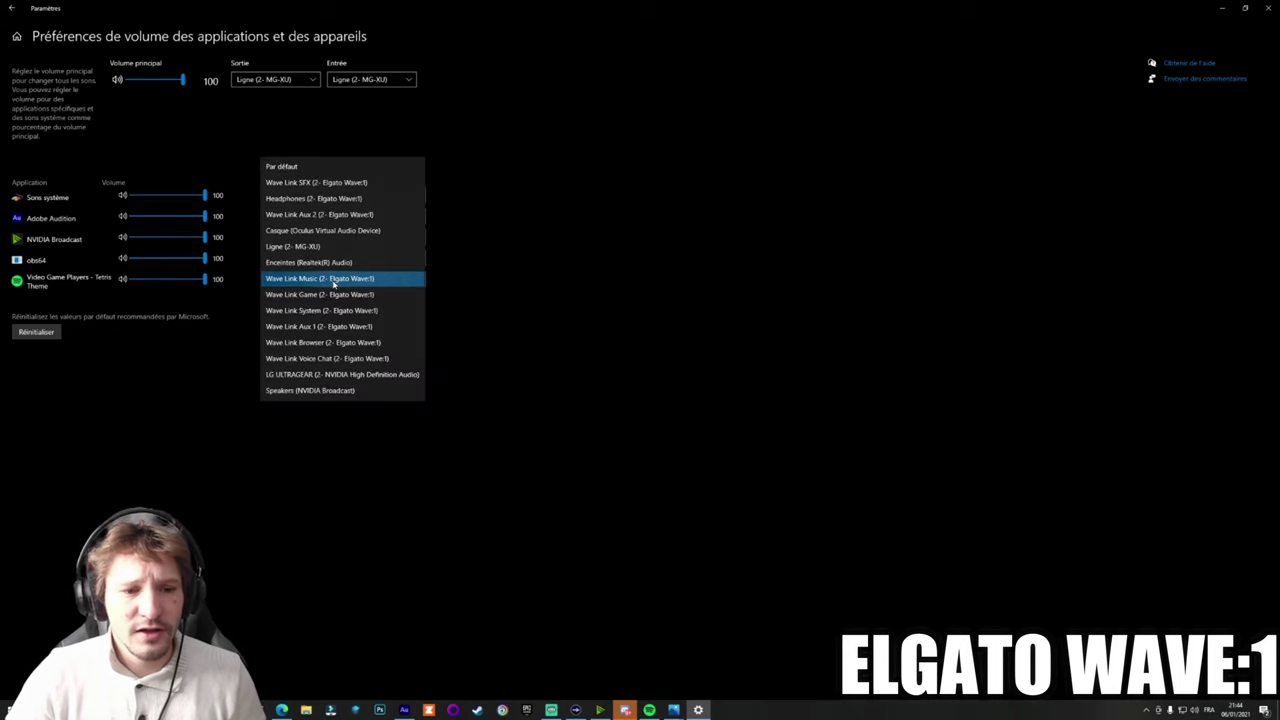
left_click(300, 280)
left_click(1222, 8)
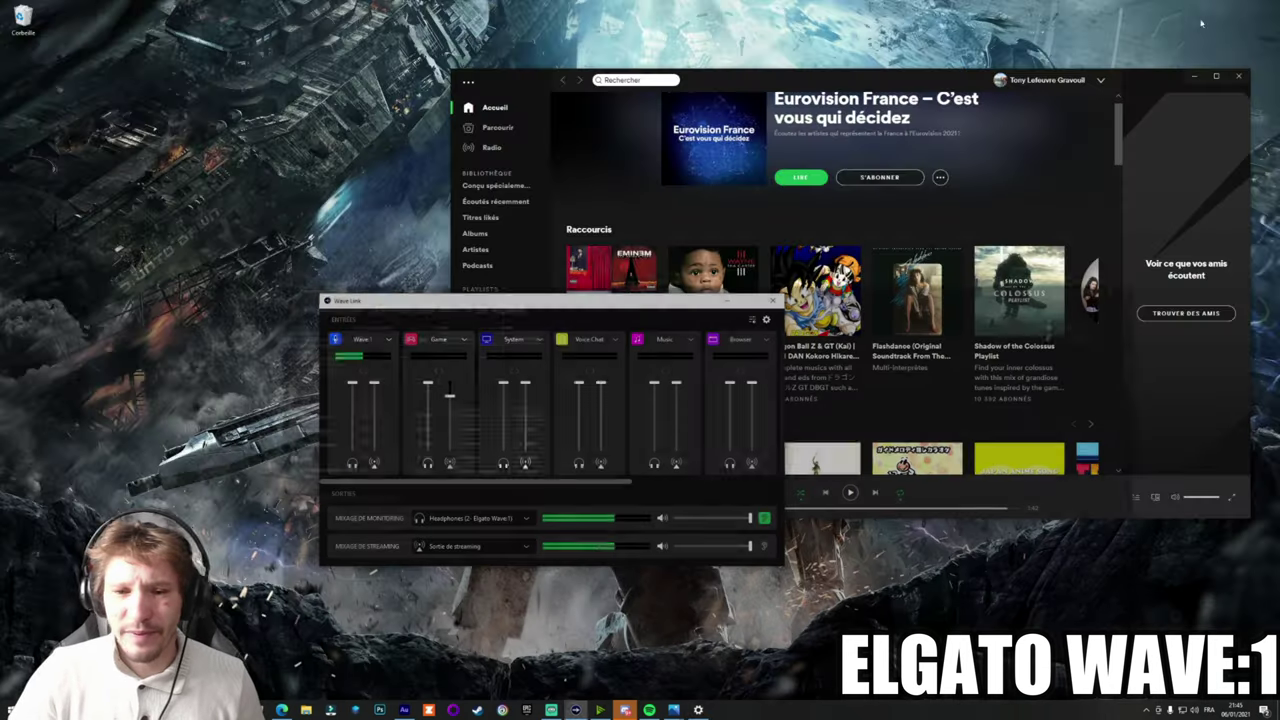
Step: Move the Wave Link and Spotify windows apart and shorten the Spotify window so the whole mixer is uncovered
left_click_drag(683, 308, 620, 408)
left_click_drag(853, 83, 874, 35)
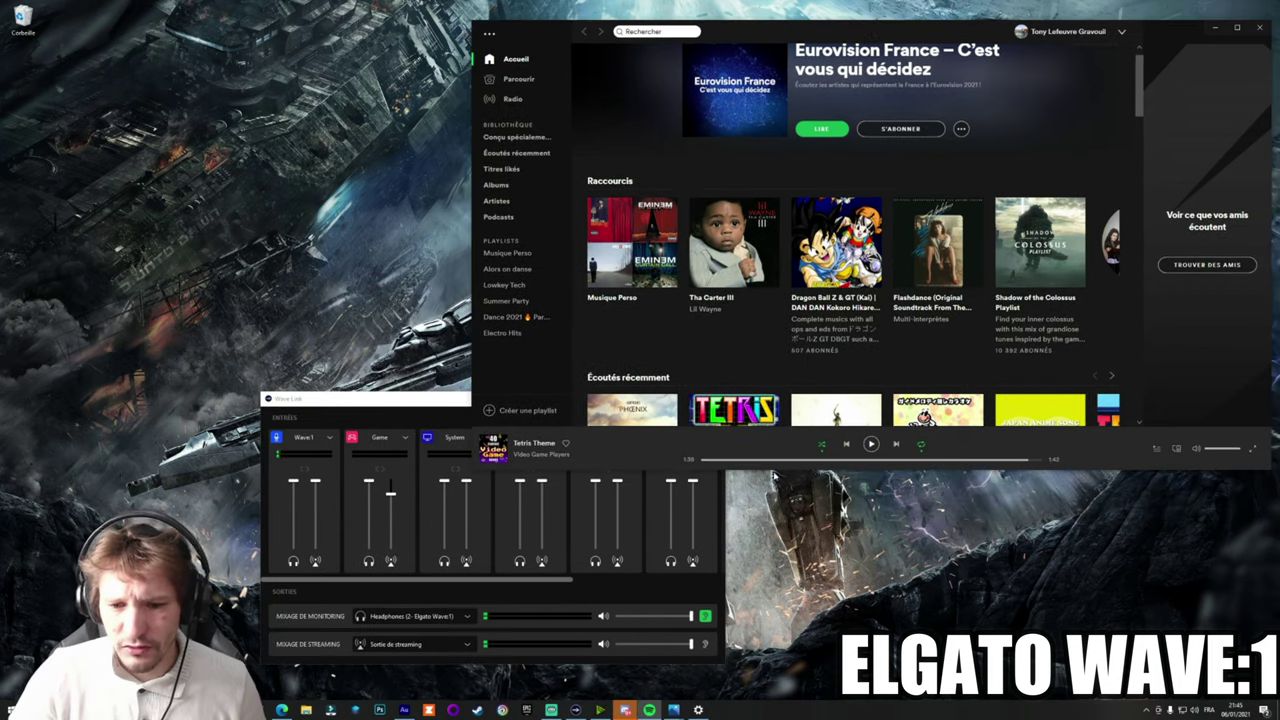
left_click_drag(775, 467, 775, 392)
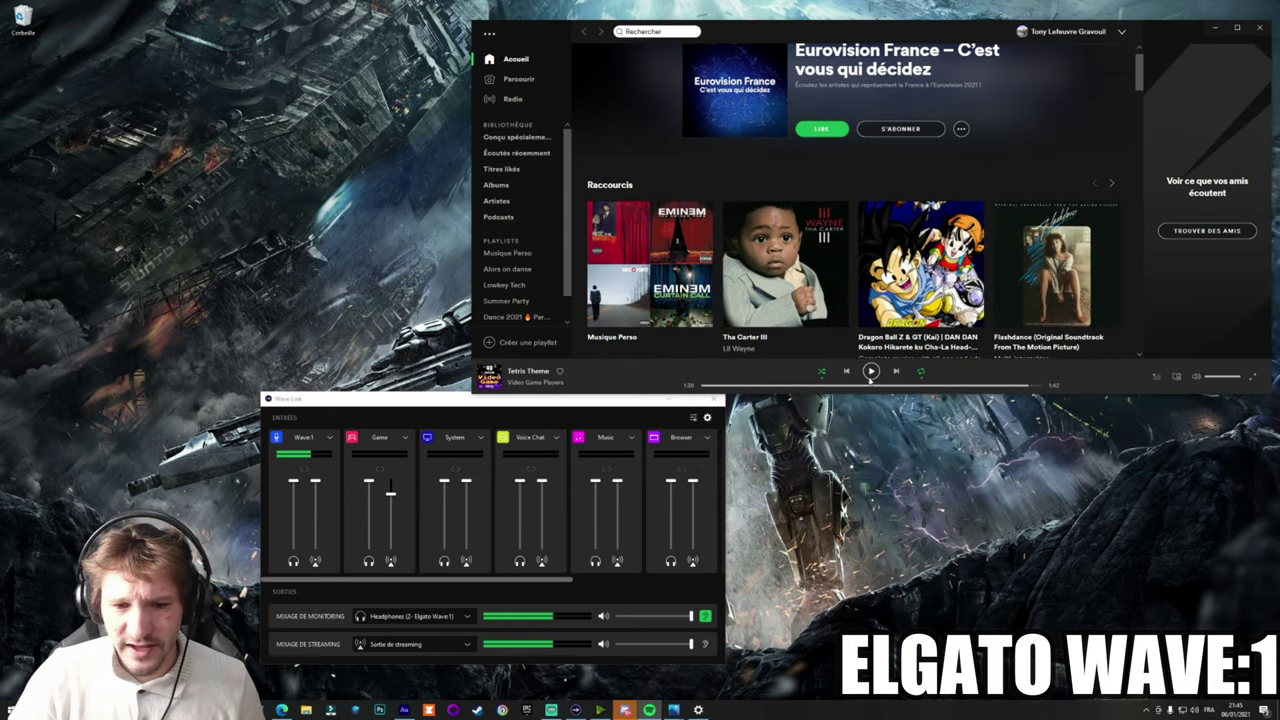
Step: Play music in Spotify, examine the signal on Wave Link's Music channel, and pause playback
left_click(871, 372)
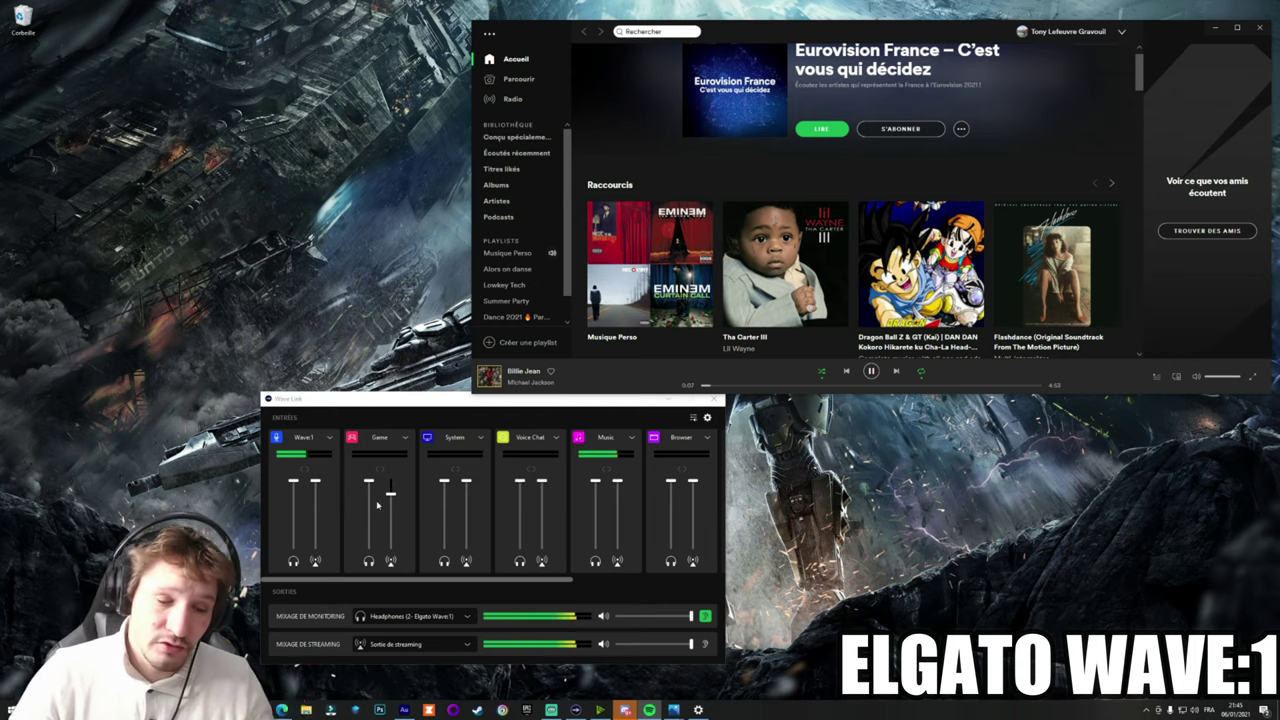
mouse_move(600, 484)
left_mouse_down()
mouse_move(600, 512)
mouse_move(603, 482)
mouse_move(622, 520)
mouse_move(619, 482)
left_mouse_up()
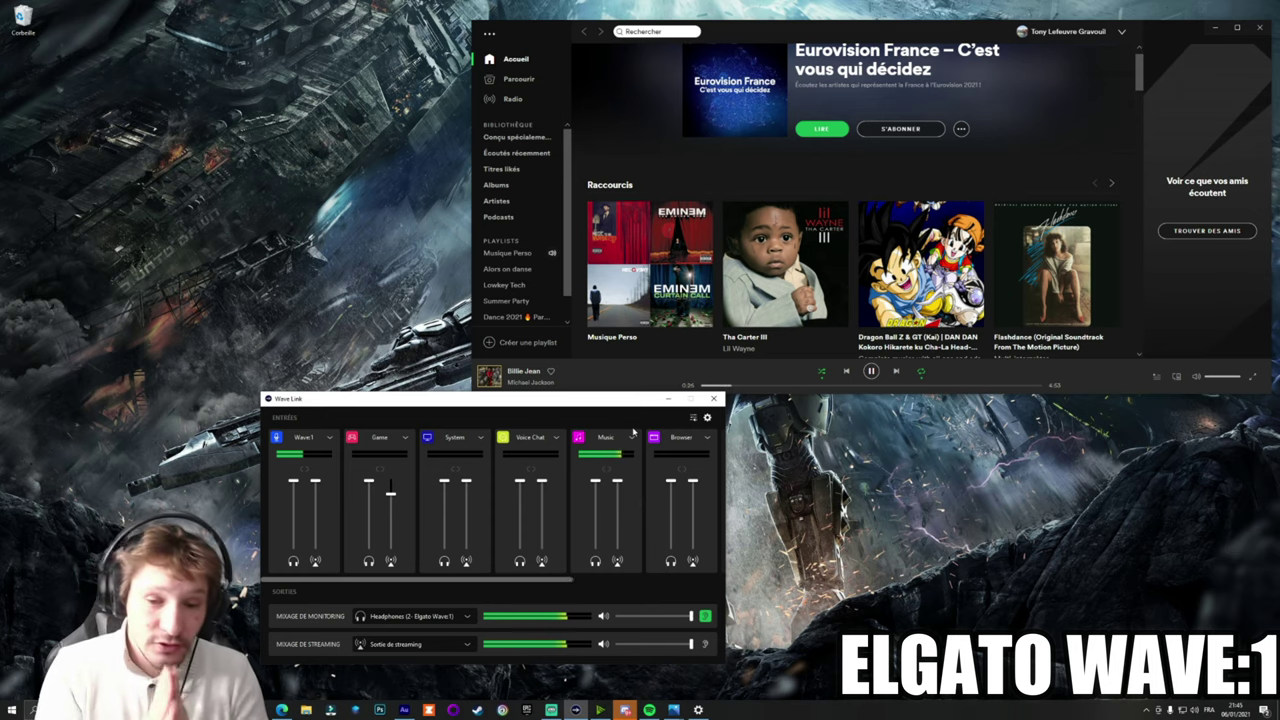
key("XF86AudioPlay")
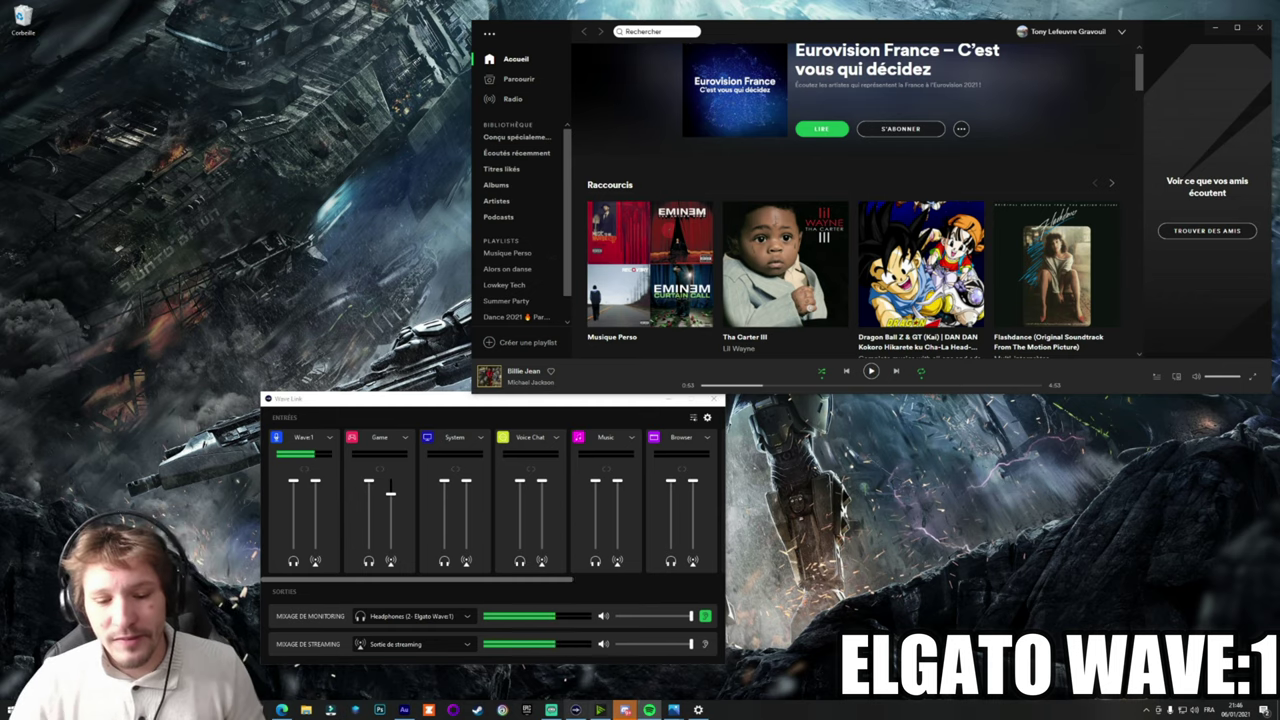
Step: Switch to Streamlabs OBS and set the capture device of the second Ligne (2- MG-XU) mixer source to Wave Link Stream (2- Elgato Wave:1)
left_click(551, 710)
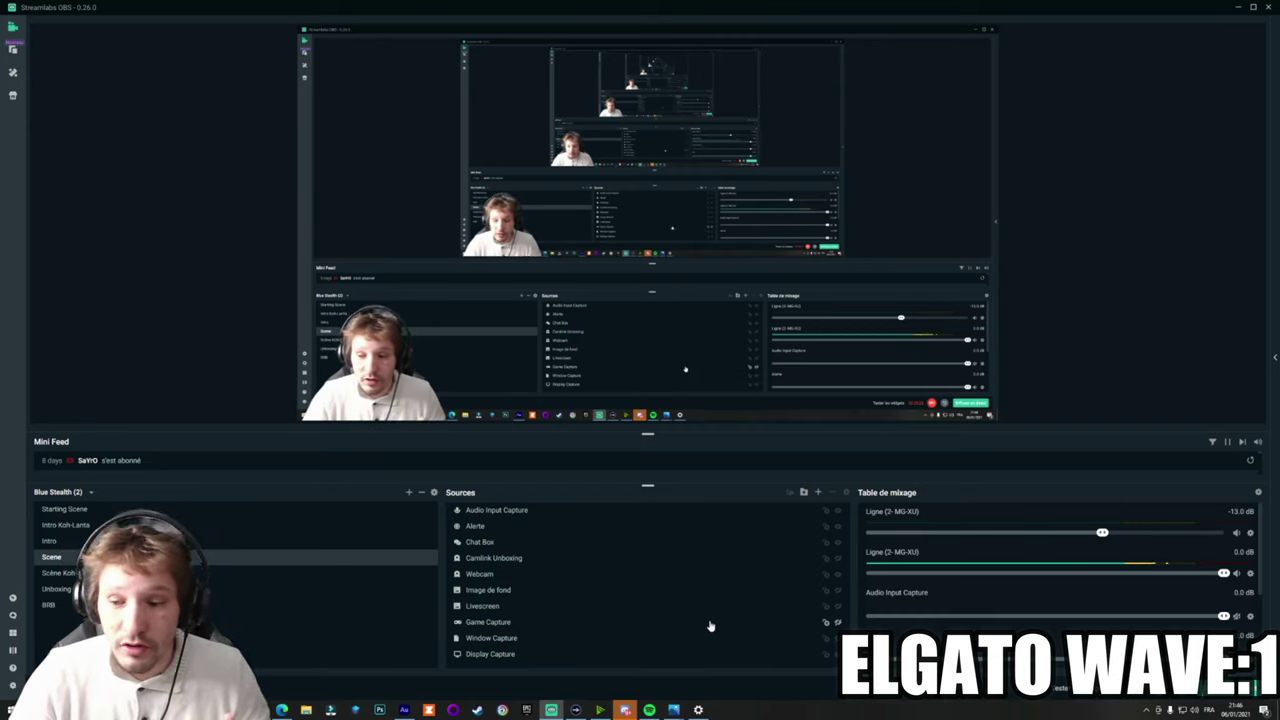
left_click(1250, 573)
left_click(1179, 470)
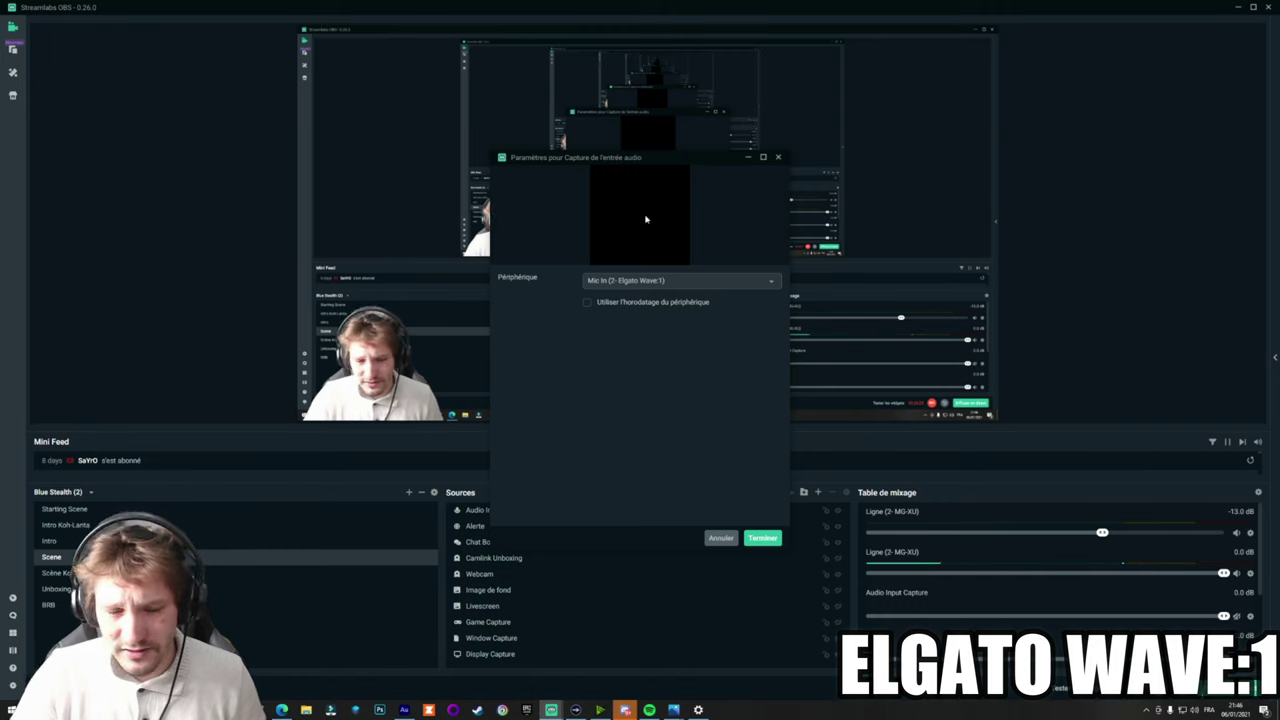
left_click(676, 283)
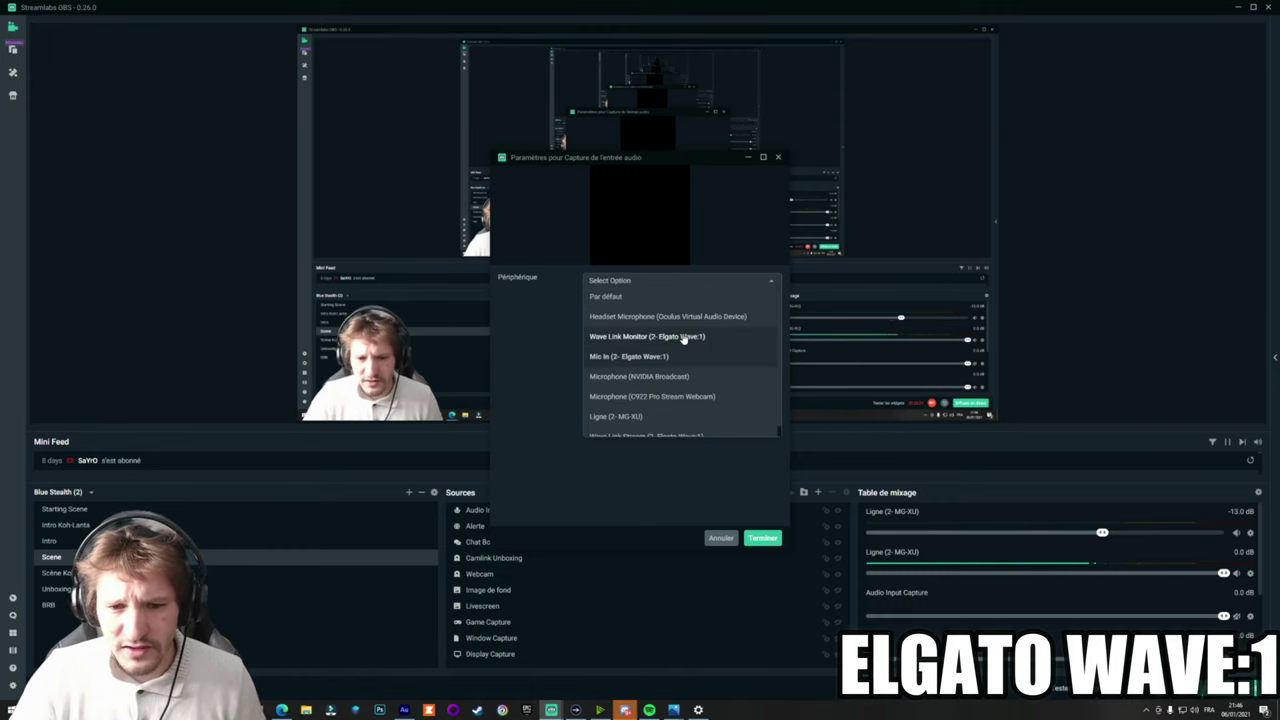
scroll(688, 355, "down", 1)
left_click(645, 427)
left_click(762, 538)
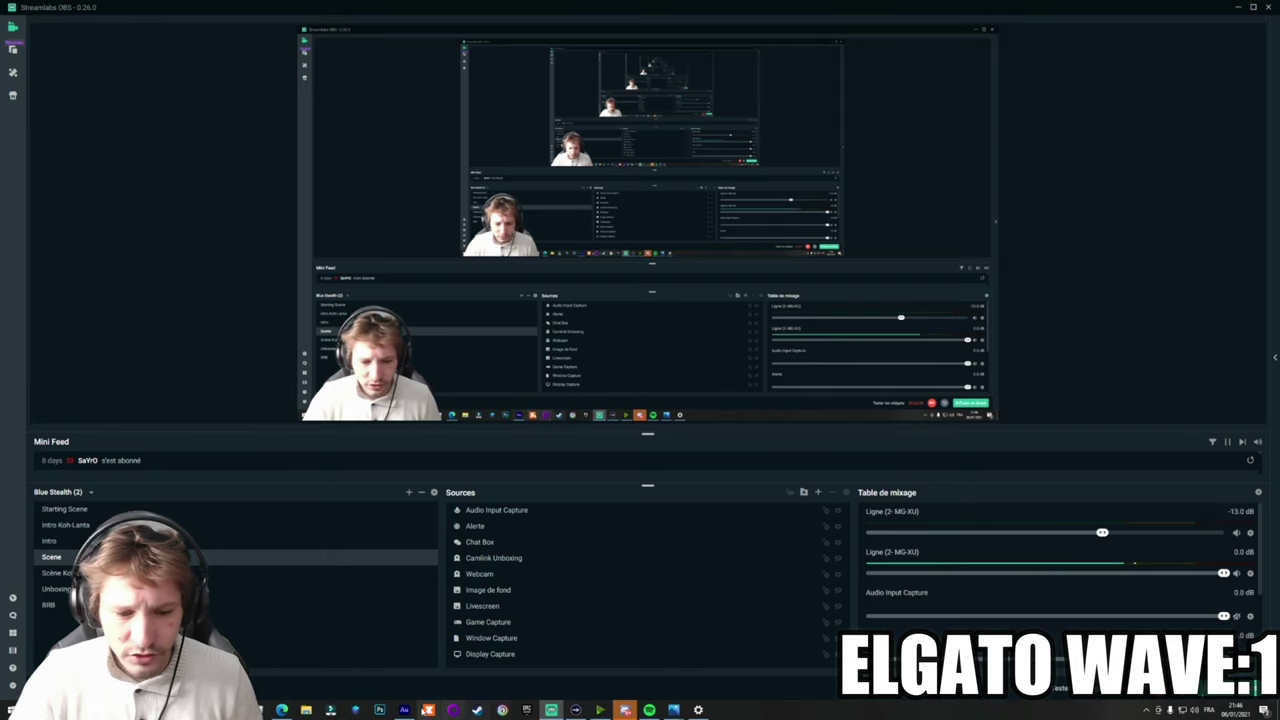
Step: Bring Wave Link and Spotify in front of Streamlabs OBS and resume playing the current track
left_click(575, 710)
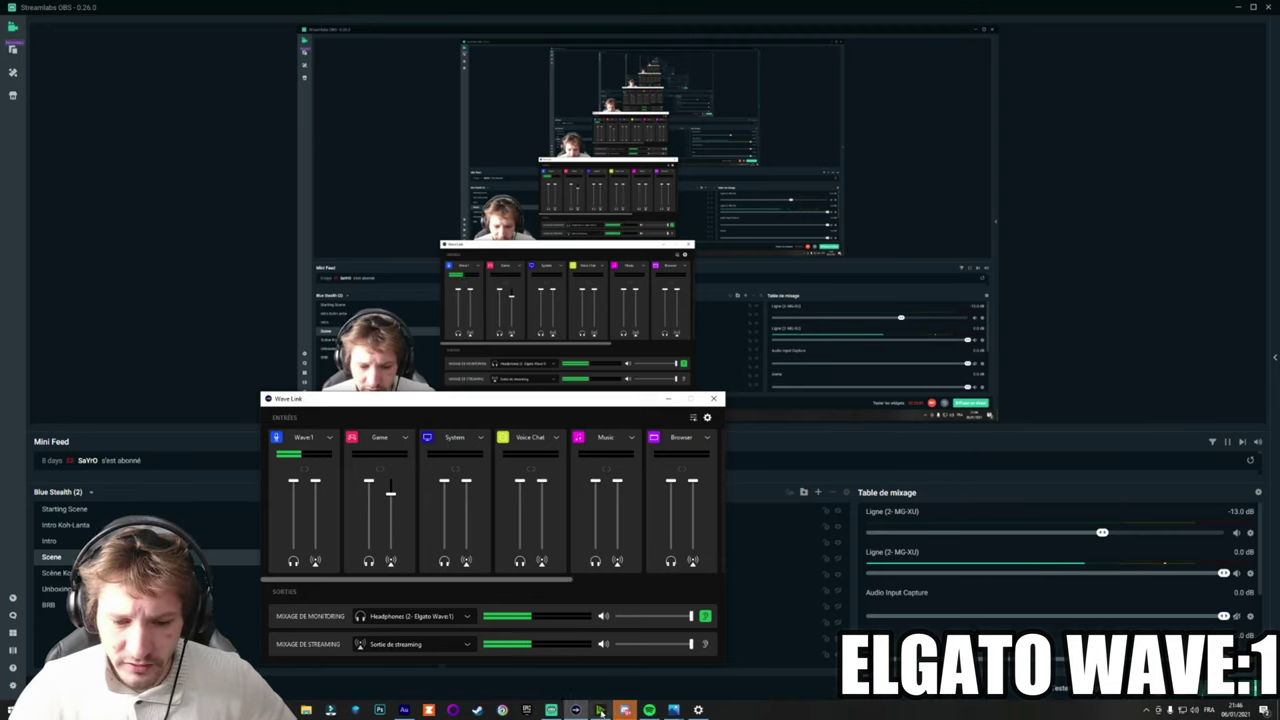
left_click(649, 710)
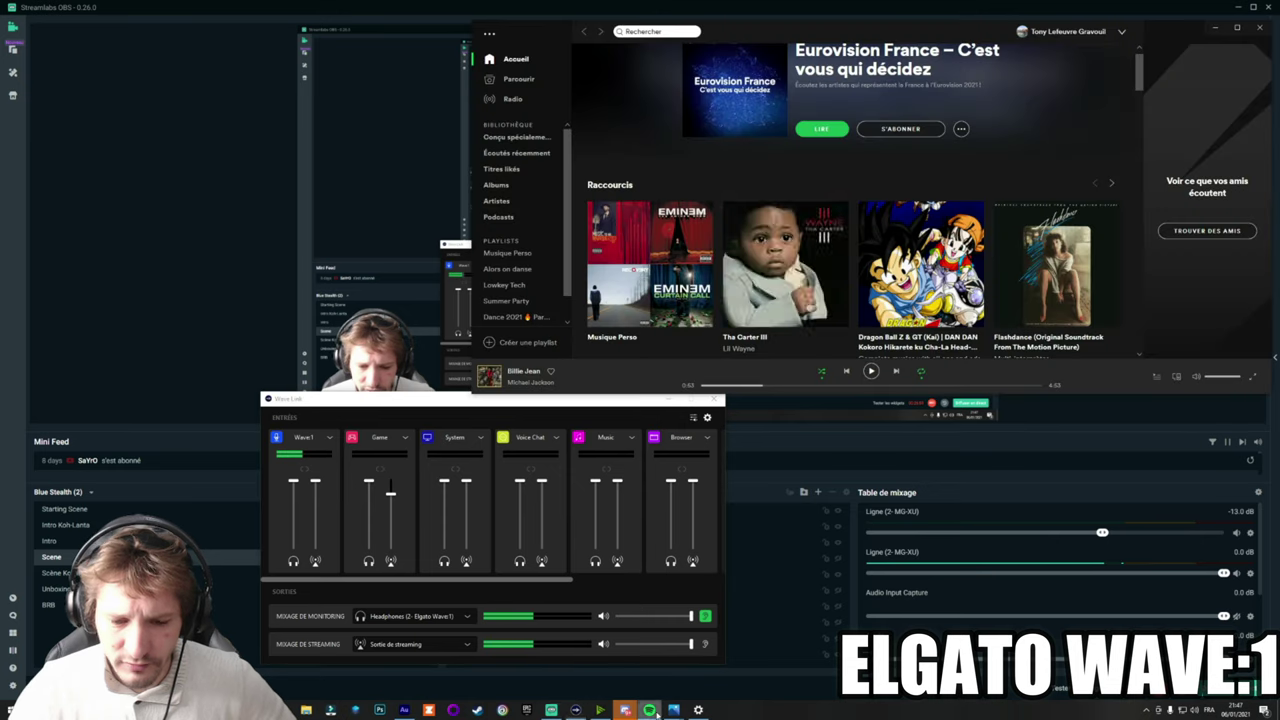
left_click(872, 372)
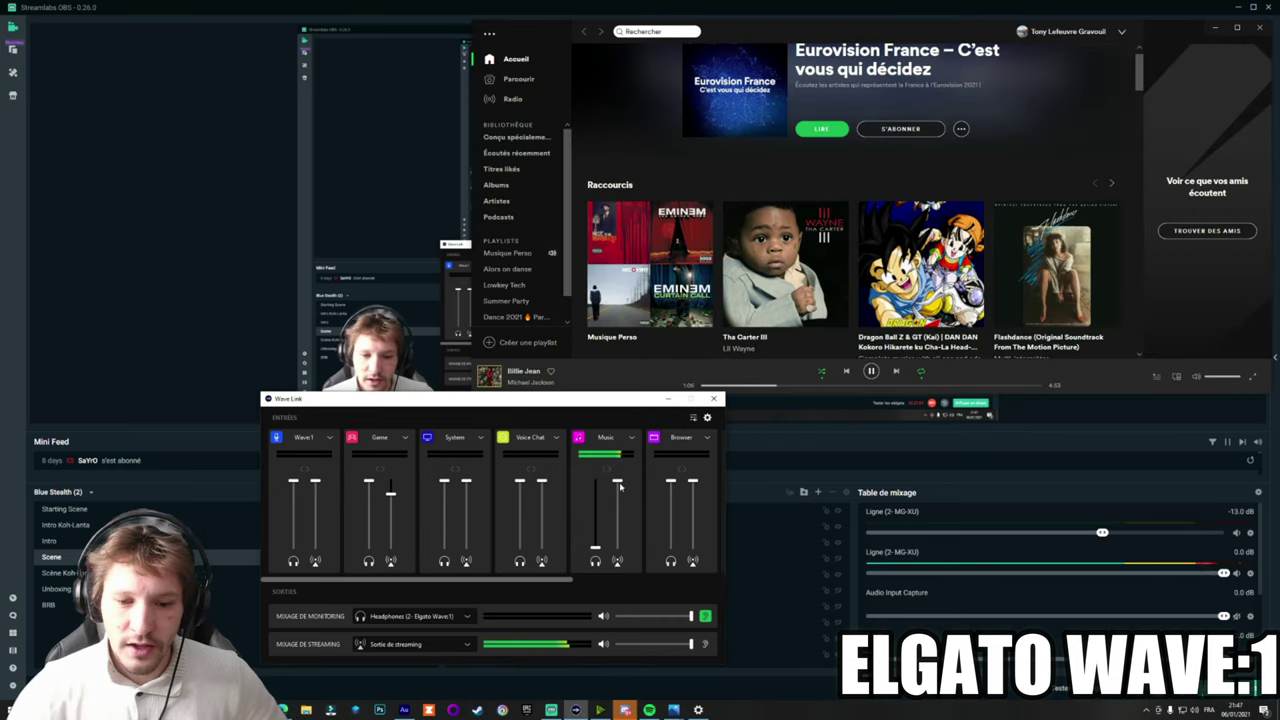
Step: Lower the Music streaming fader to zero, restore its monitoring fader to full, raise streaming slightly, and lower the Voice Chat monitoring fader slightly
left_click_drag(618, 484, 623, 563)
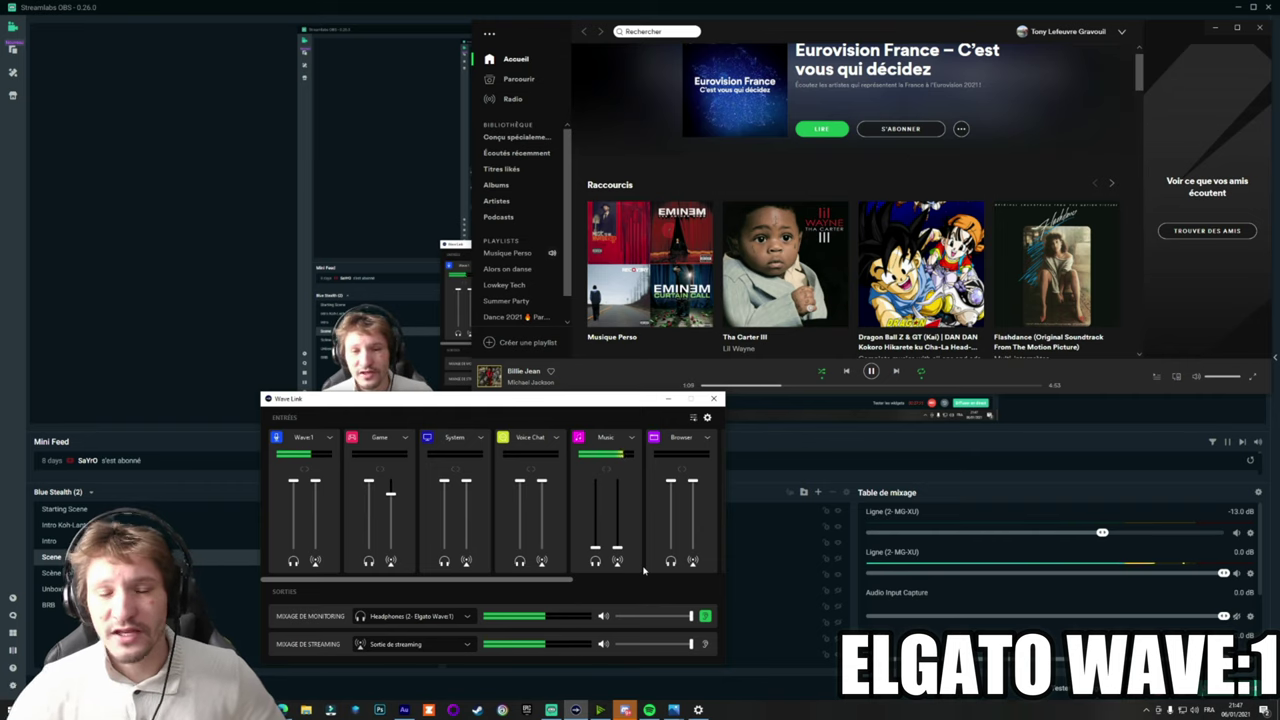
left_click_drag(595, 548, 600, 477)
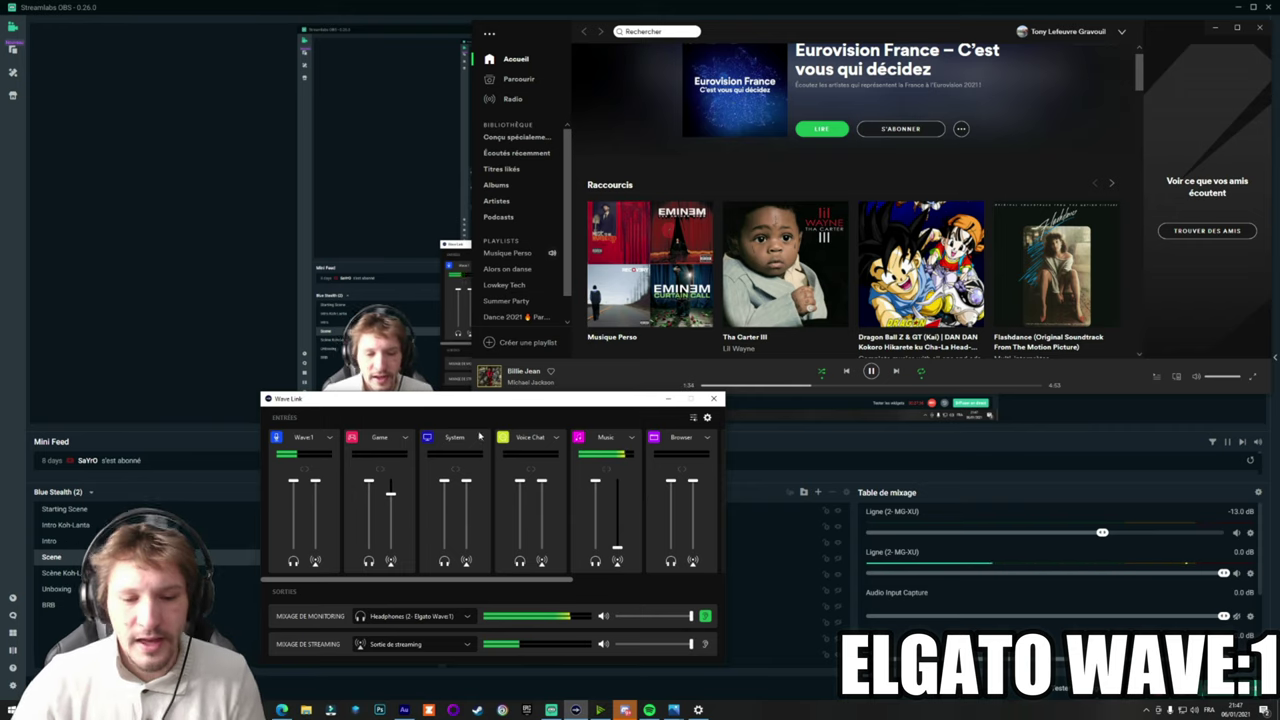
left_click_drag(618, 548, 624, 535)
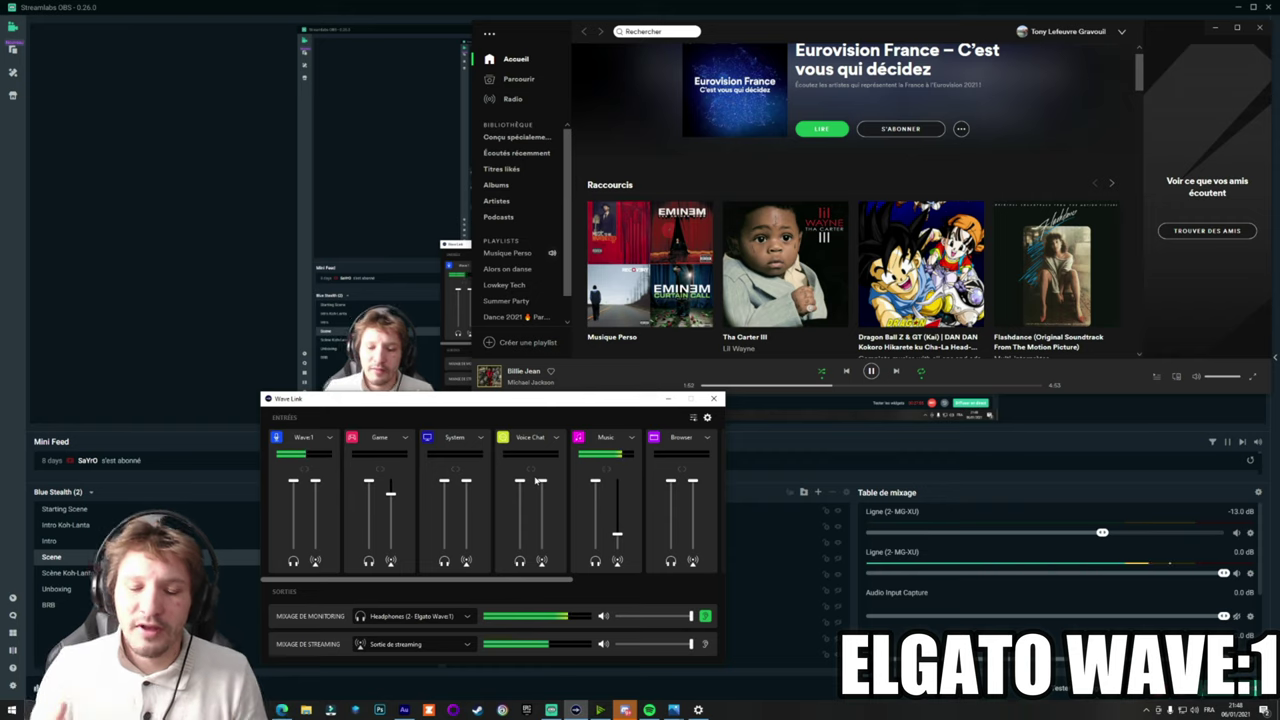
left_click_drag(519, 481, 520, 502)
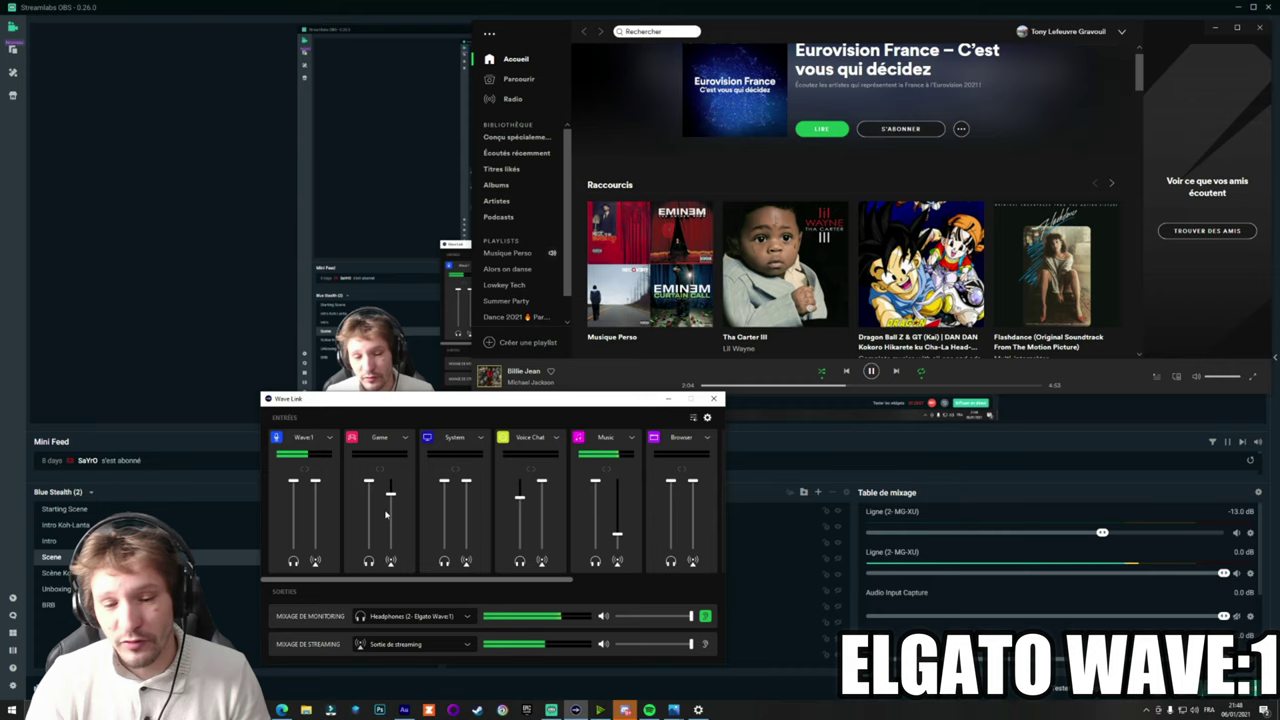
Step: Examine the application output assignments in the Windows per-application sound preferences and return to the mixer
left_click(698, 709)
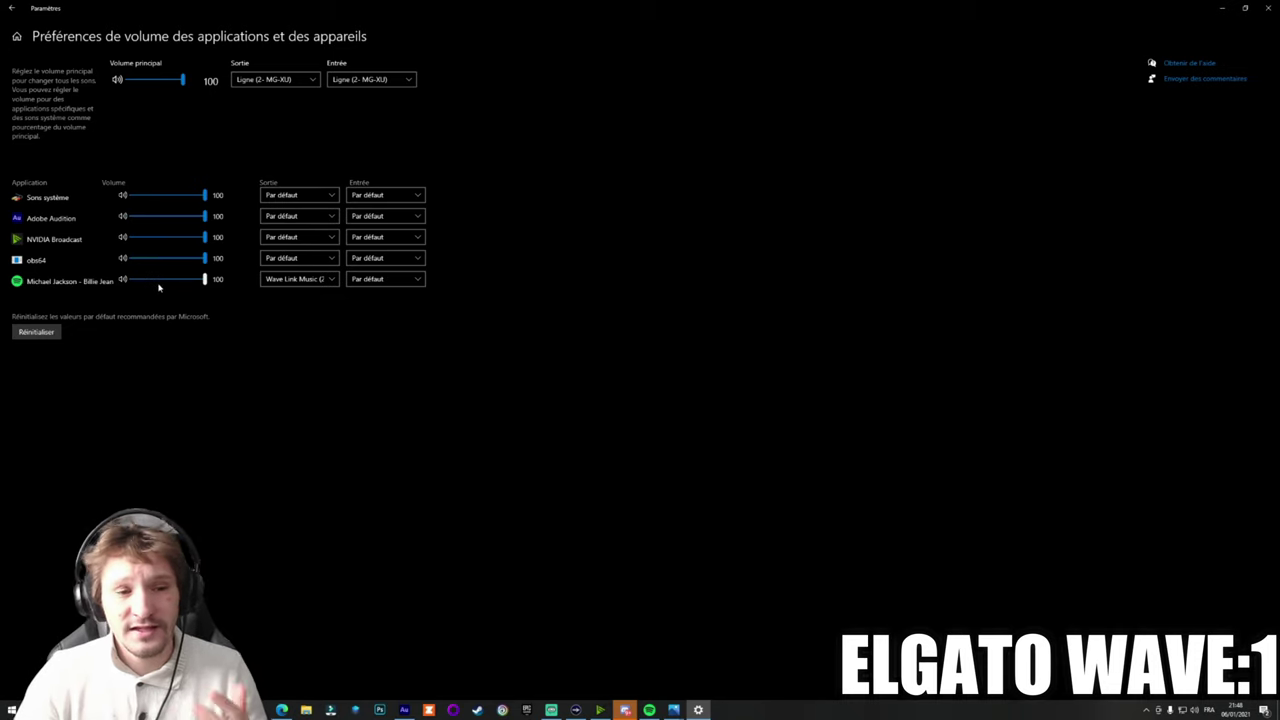
left_click(300, 258)
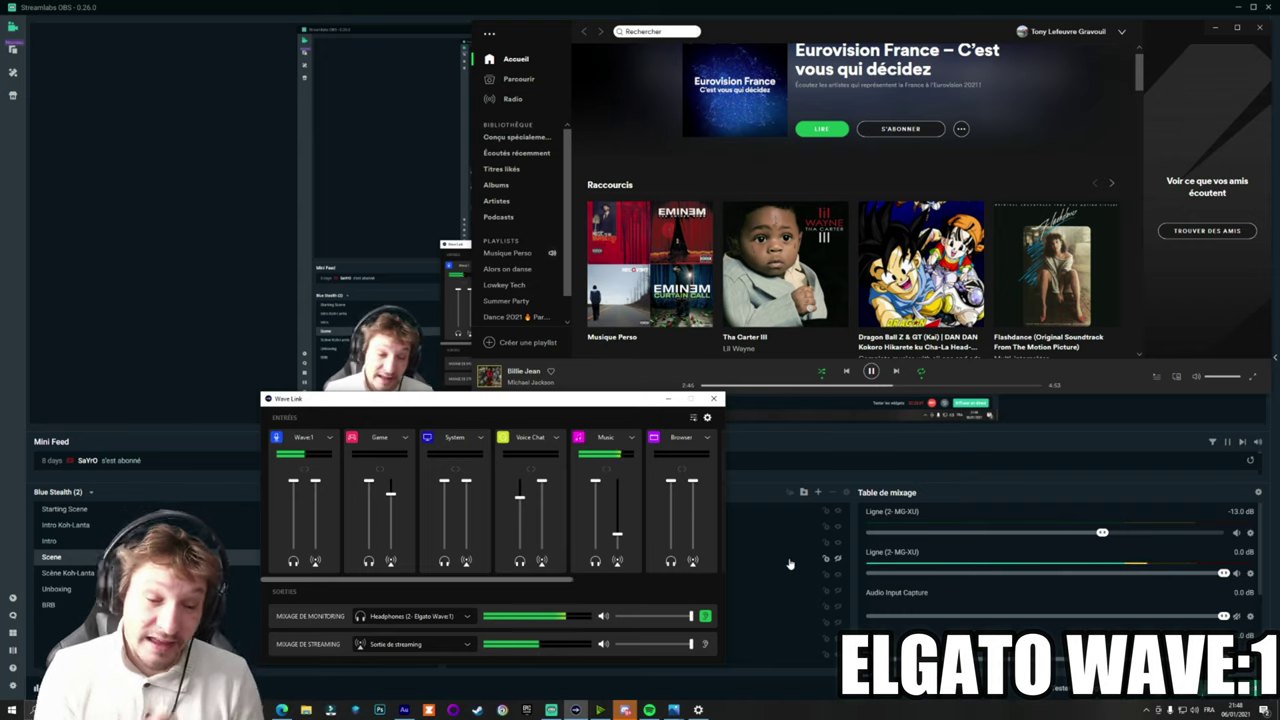
Step: Pause the current Spotify track and minimize Streamlabs OBS
left_click(871, 371)
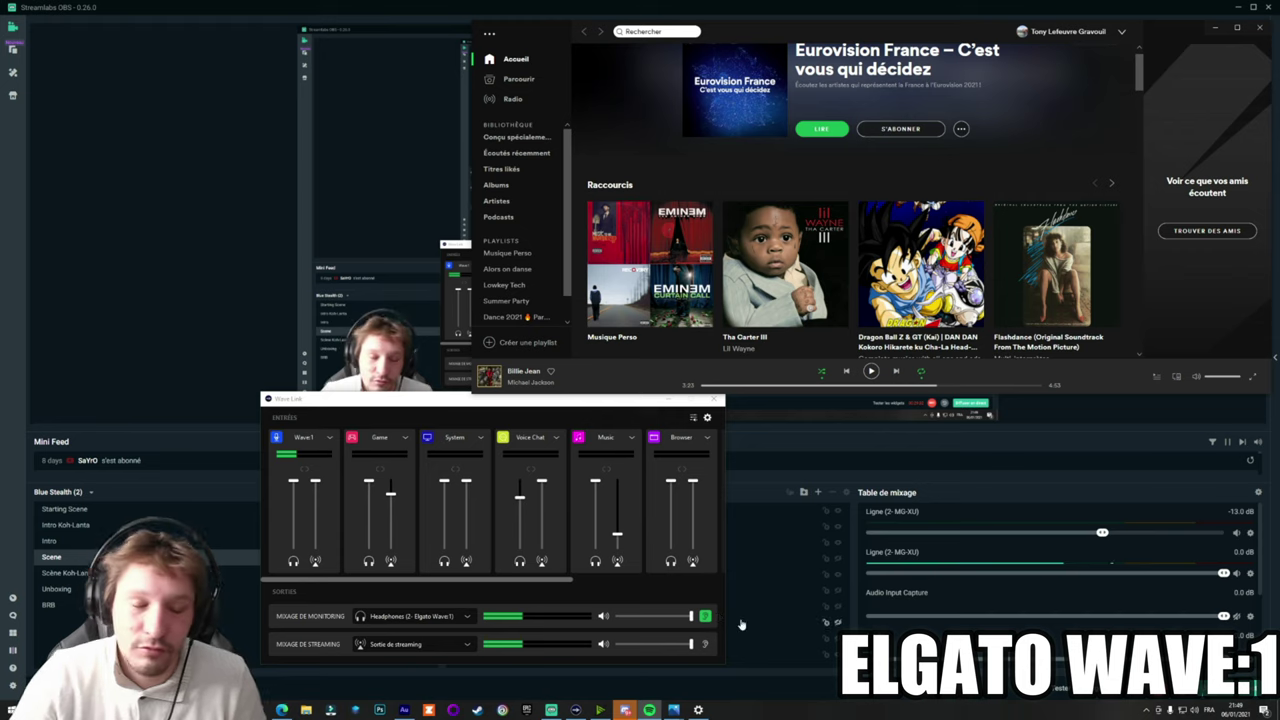
key("super+Down")
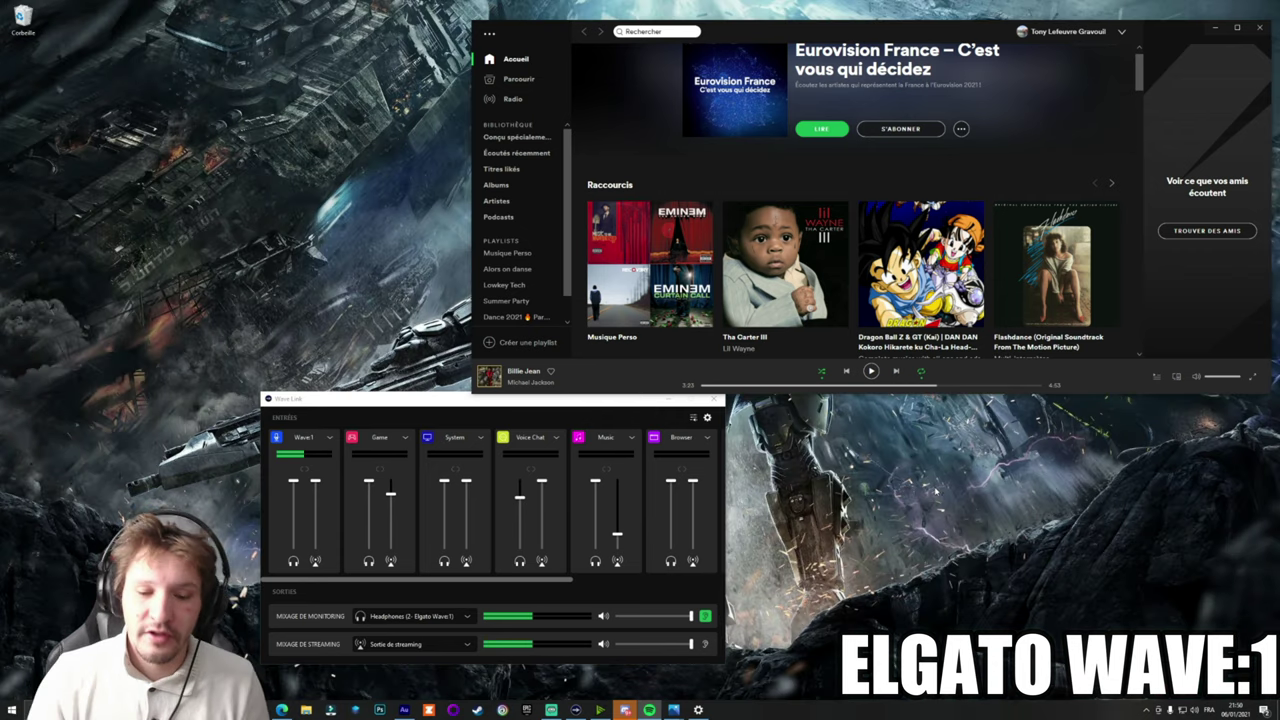
Step: Switch headphone listening to the streaming mix, and back to the monitoring mix
left_click(704, 645)
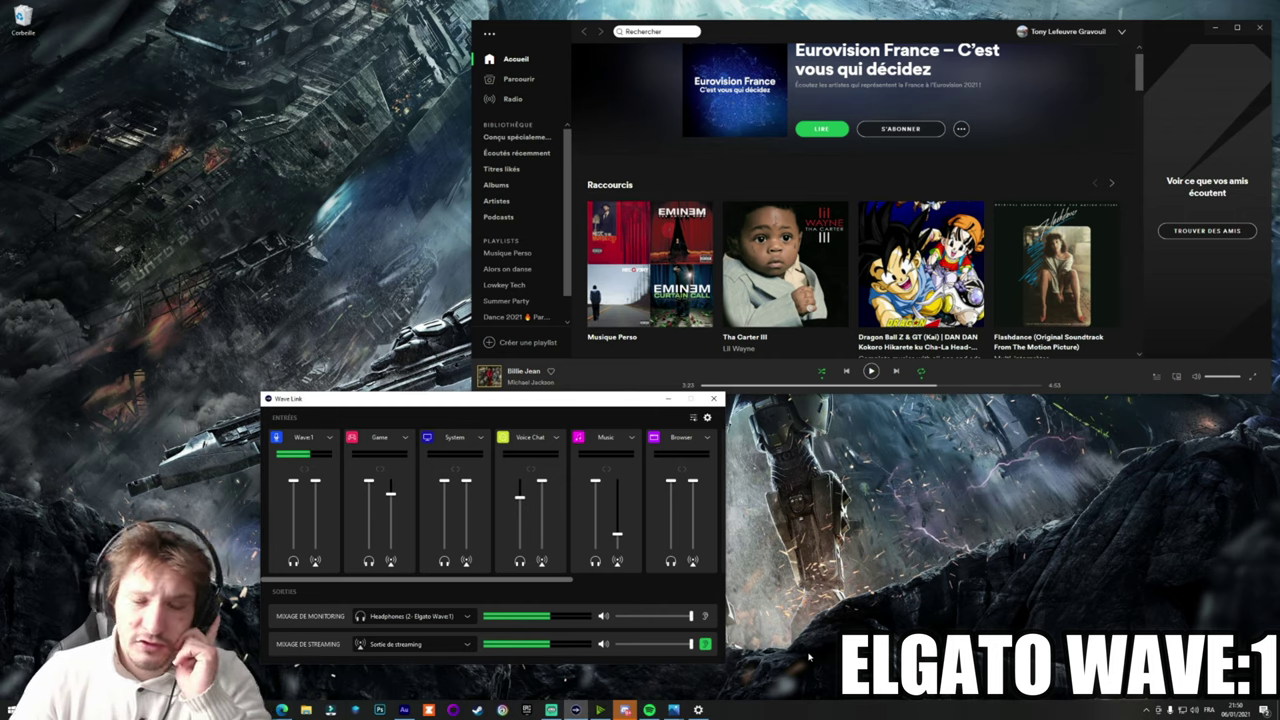
left_click(705, 617)
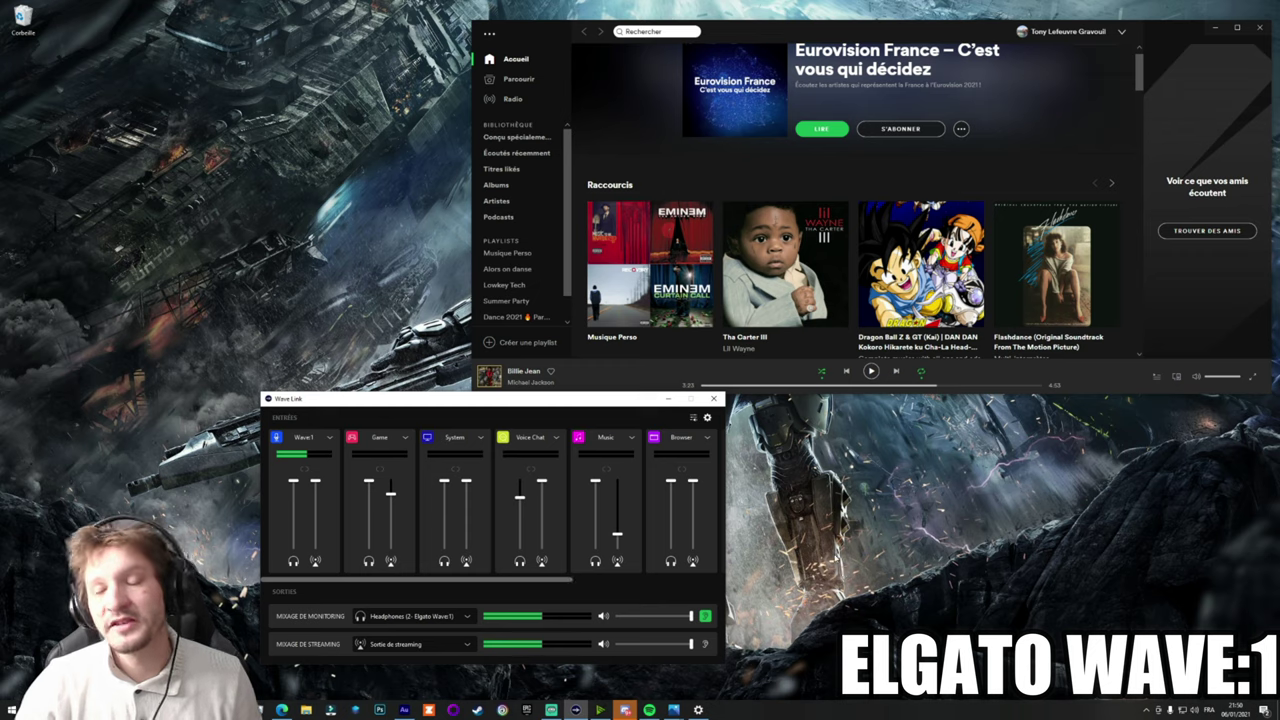